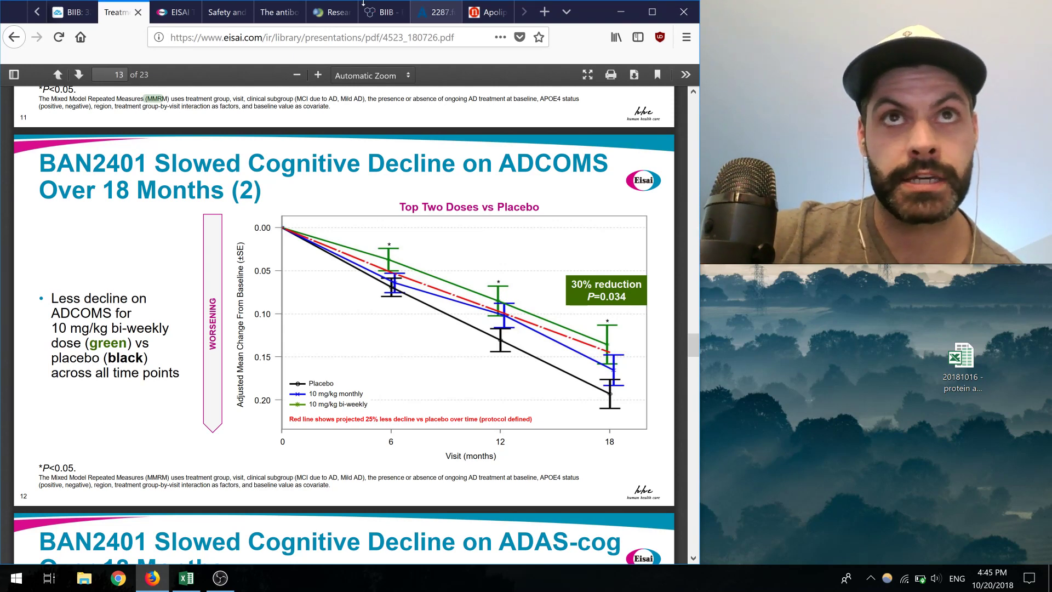
- Look over the Nature article on the antibody aducanumab and Eisai's news release on its CTAD 2018 presentations
click(282, 13)
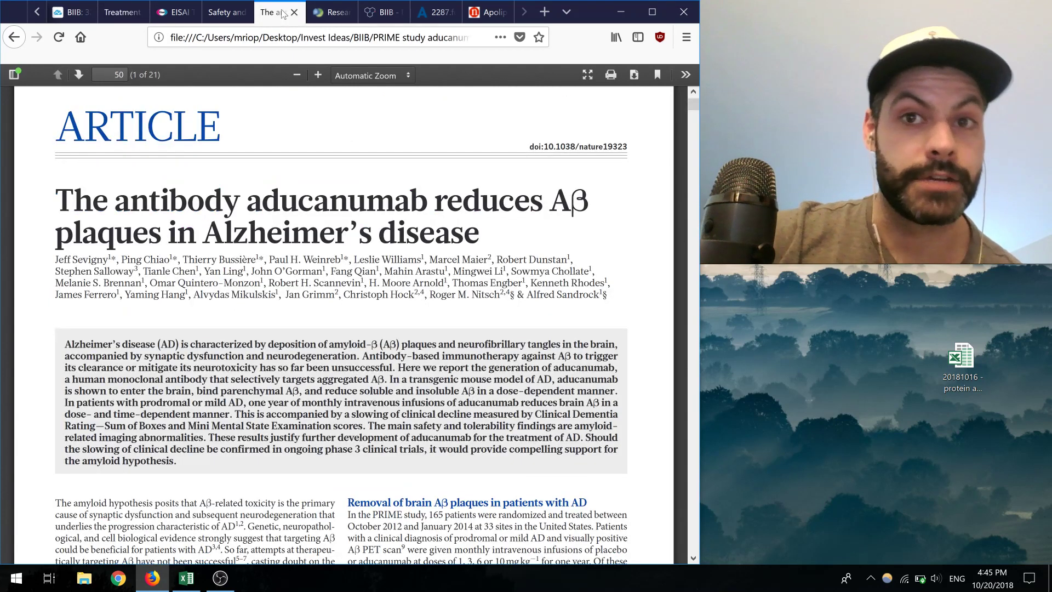
click(216, 15)
click(178, 15)
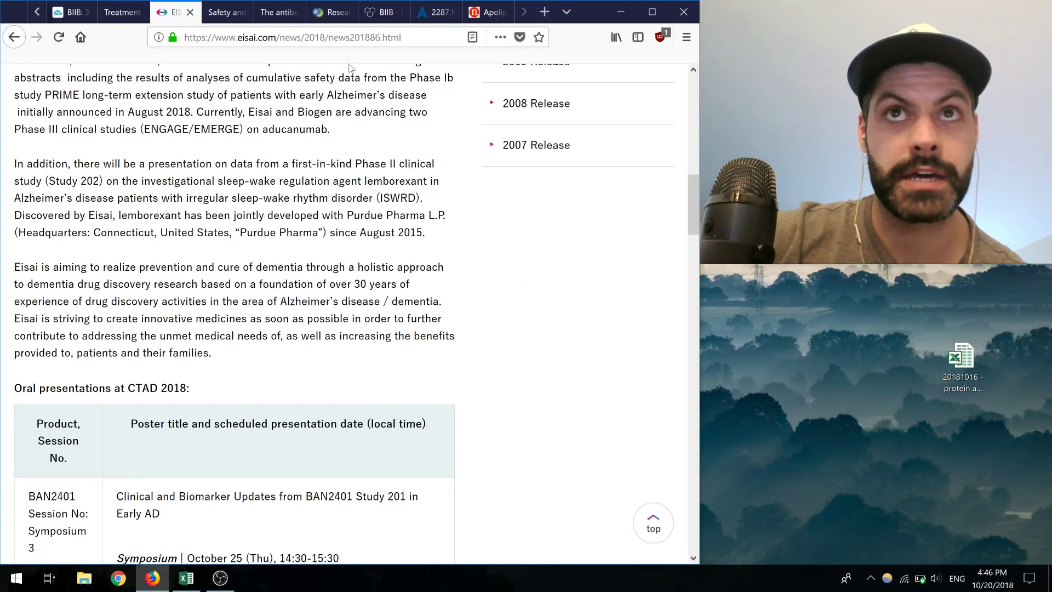
- Review the stage of each drug candidate in Biogen's pipeline on its BioPharmCatalyst company page
click(383, 16)
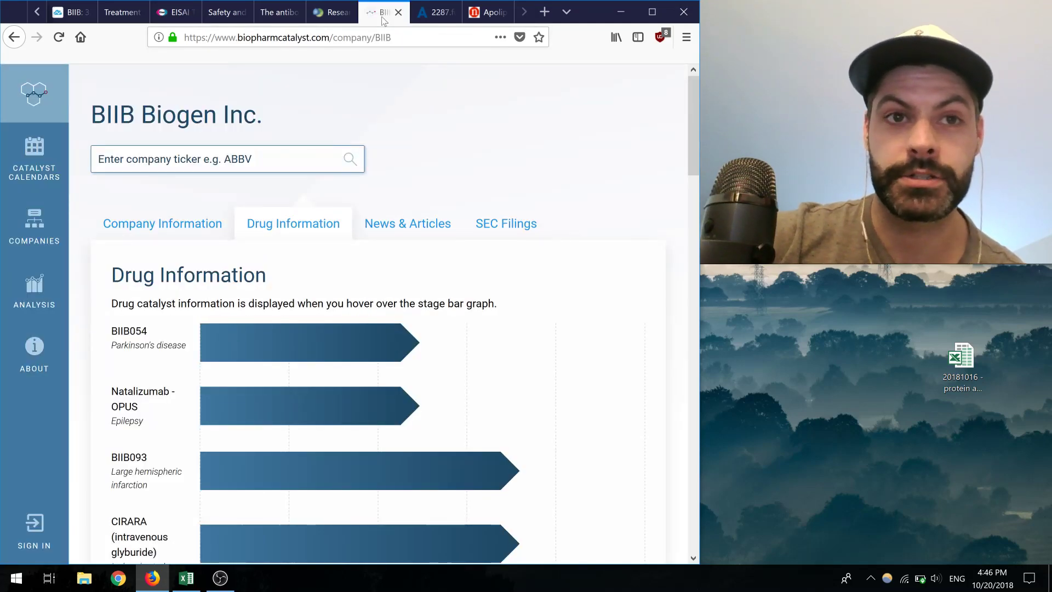
mouse_move(243, 542)
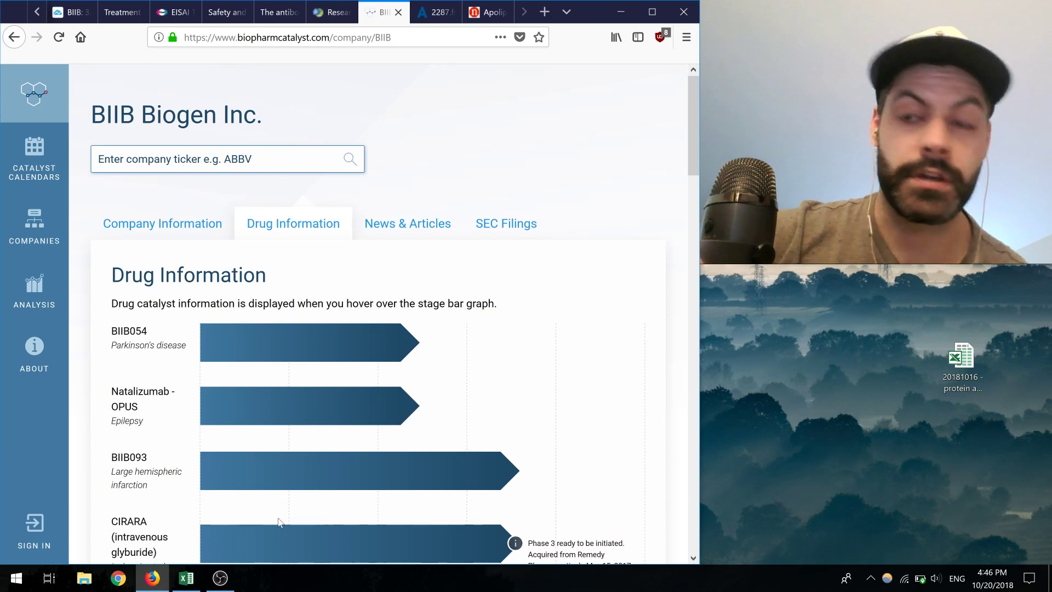
scroll(282, 491, down, 3)
mouse_move(298, 160)
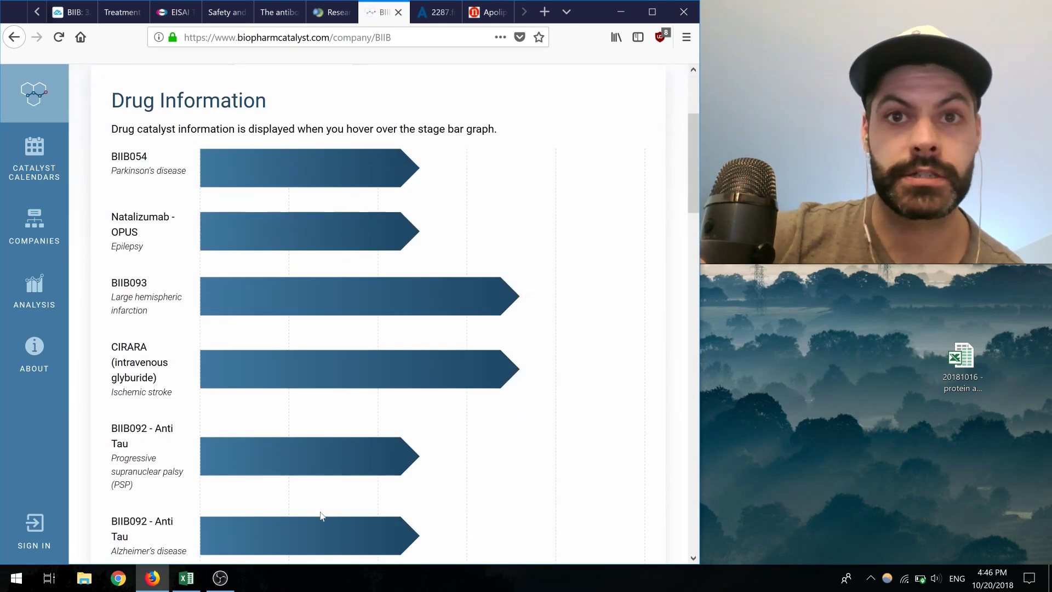
mouse_move(300, 356)
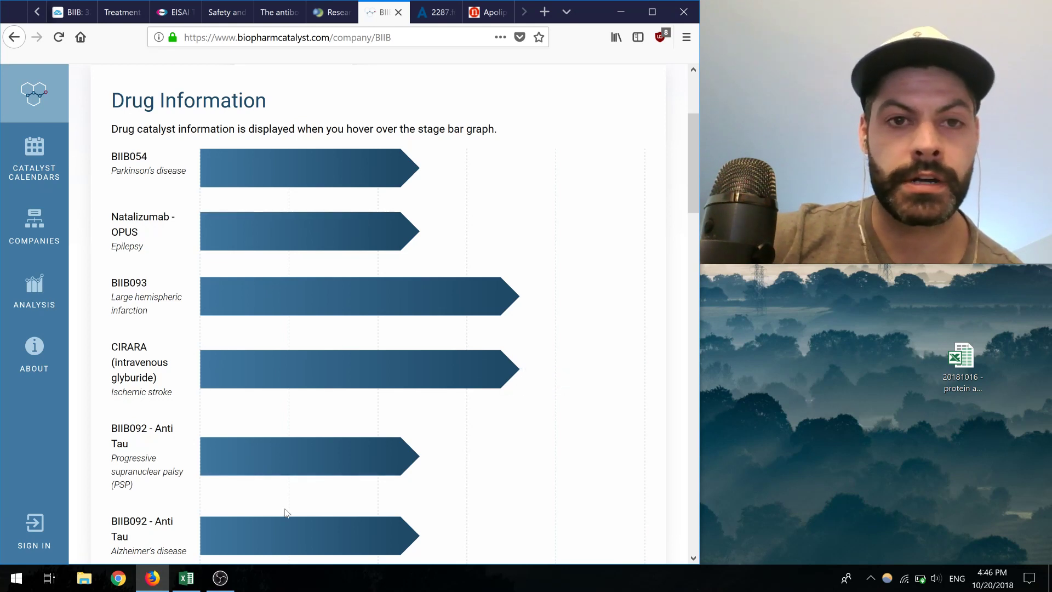
mouse_move(228, 588)
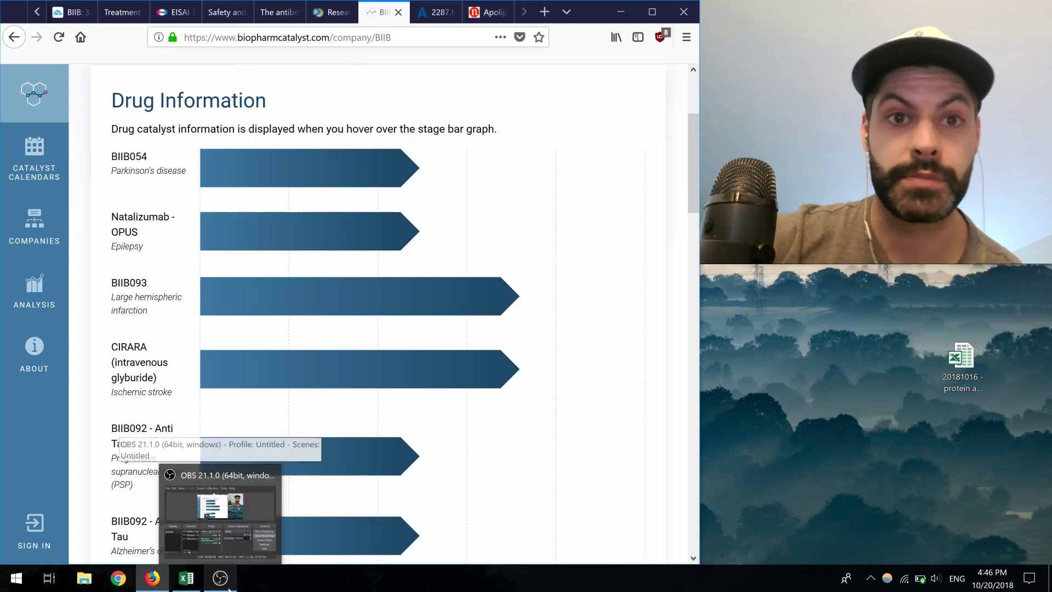
mouse_move(195, 588)
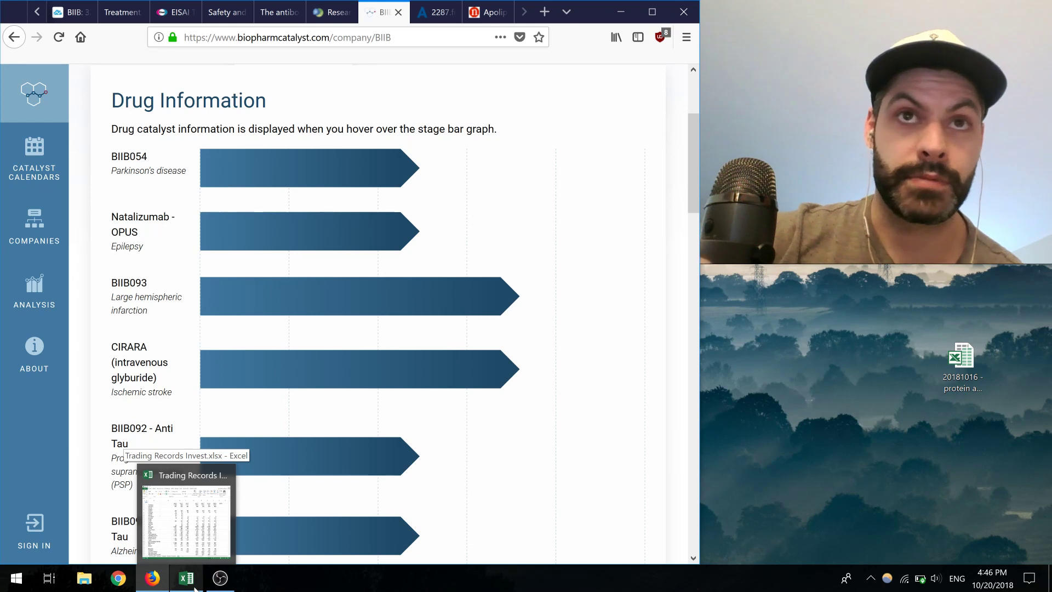
mouse_move(332, 168)
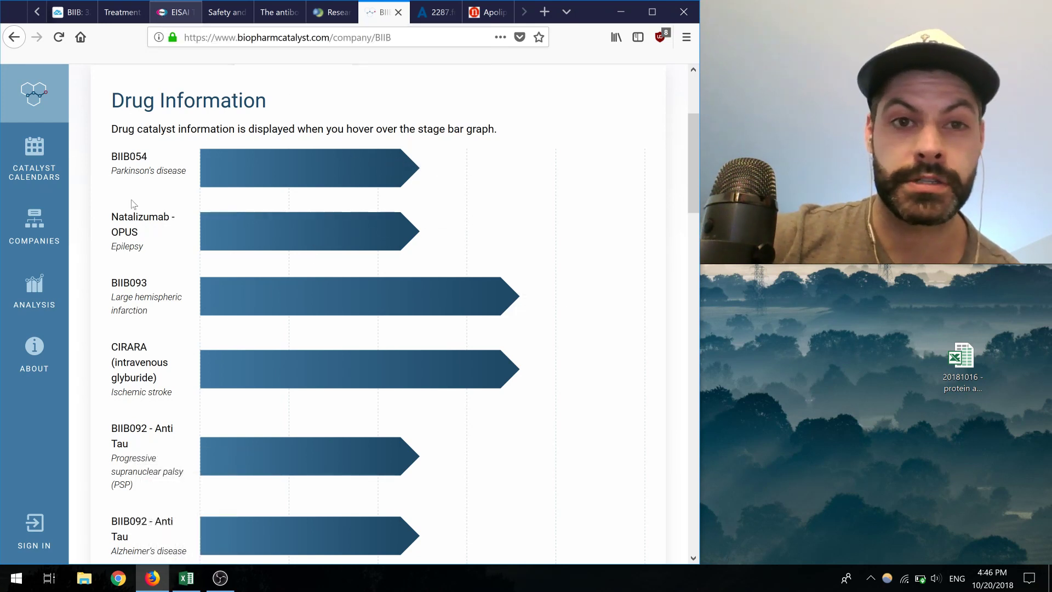
- Switch to the Trading Records Invest workbook in Excel and examine the BAN2401 subgroup analysis tables below the BIIB quarterly model
click(186, 579)
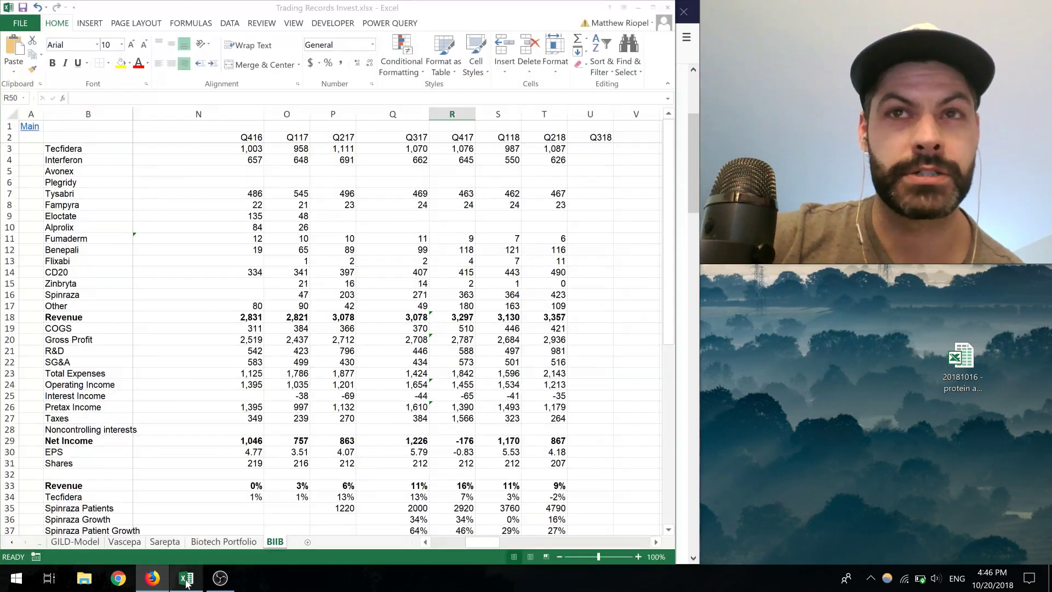
scroll(398, 462, down, 3)
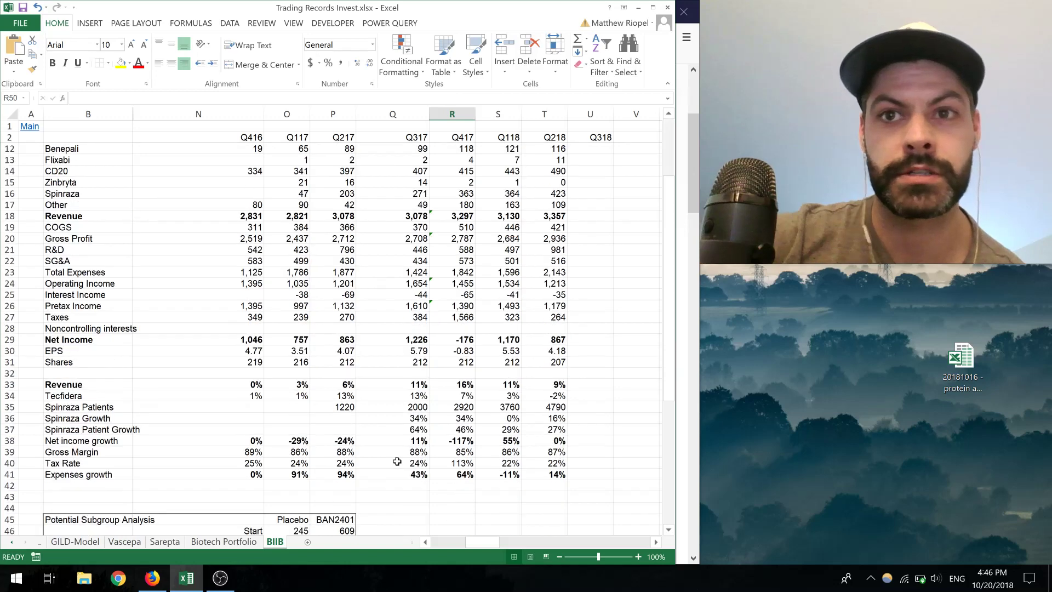
scroll(397, 462, down, 2)
click(427, 462)
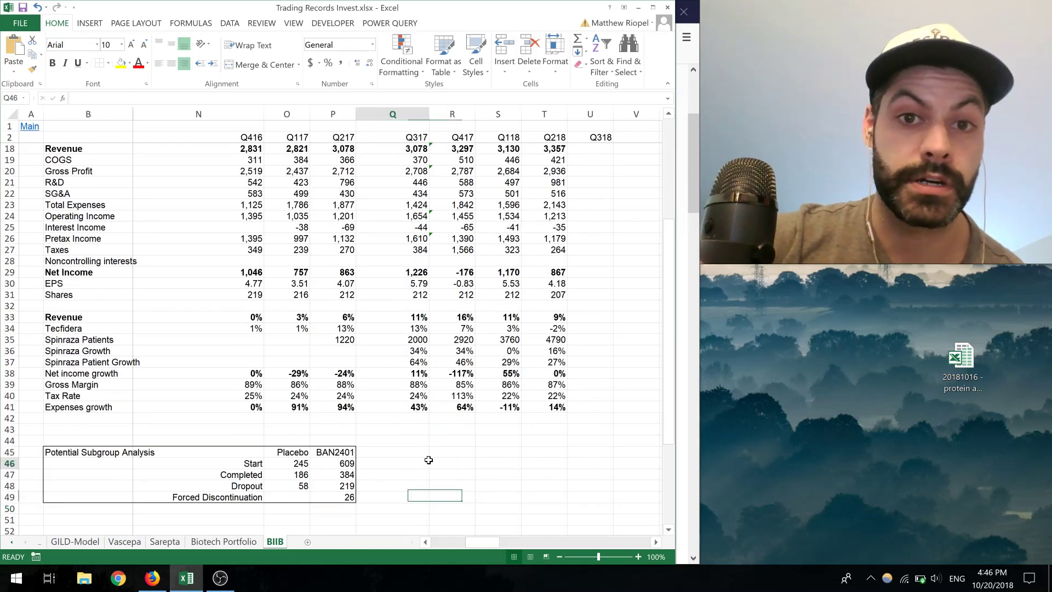
click(404, 454)
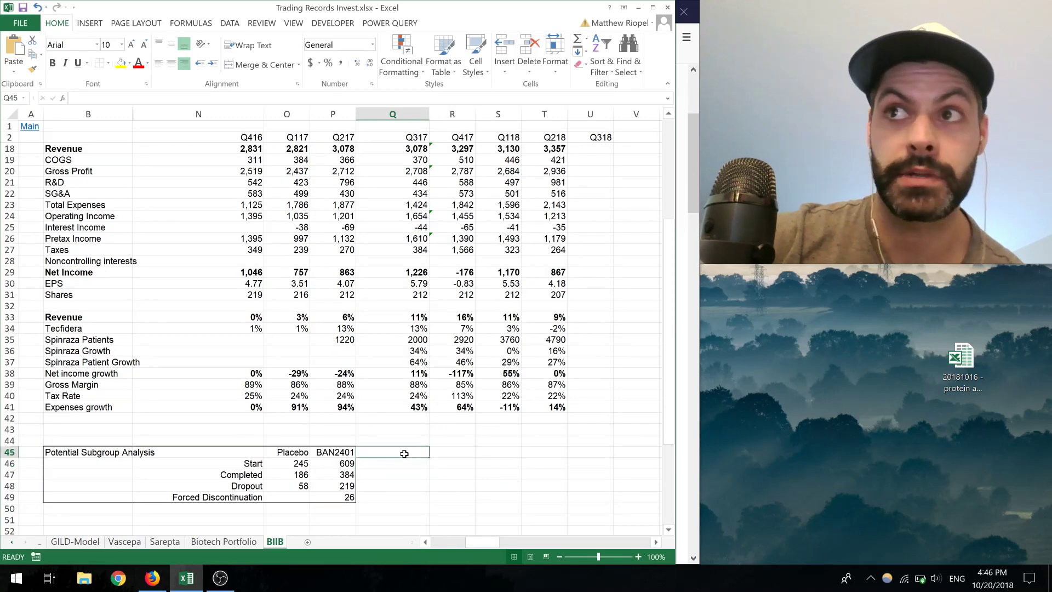
click(405, 496)
scroll(405, 496, down, 3)
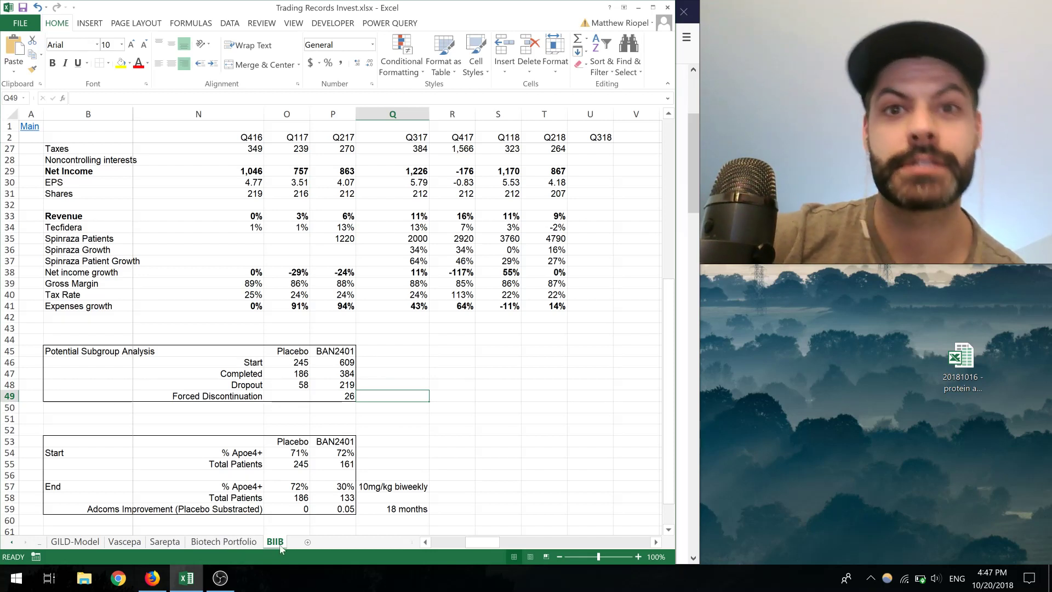
click(405, 519)
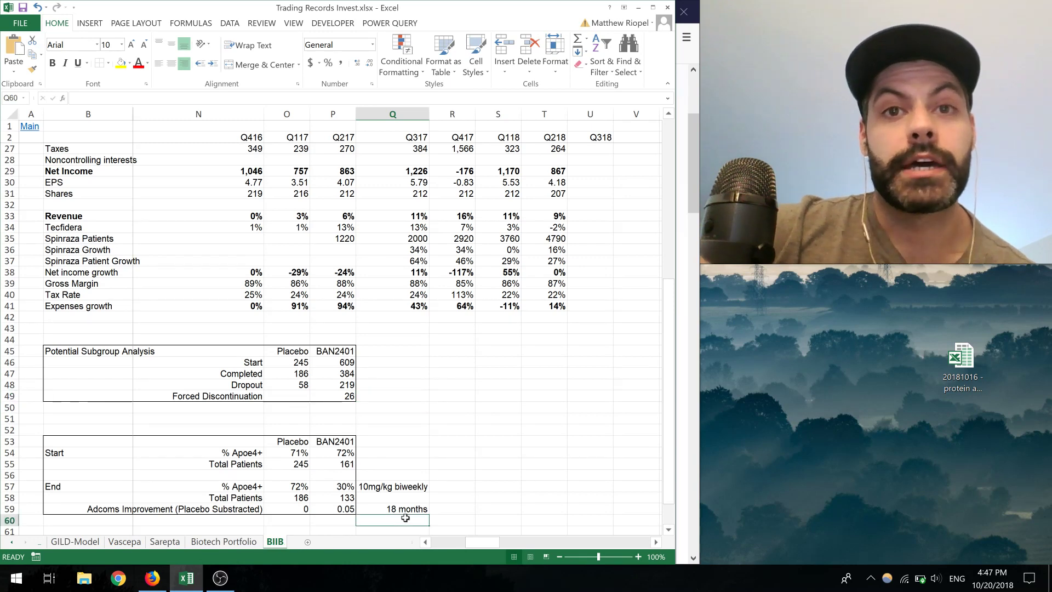
scroll(405, 517, down, 4)
- Examine the BIIB model's annual forecasts and the NPV valuation block beneath the projected net income
scroll(405, 517, up, 12)
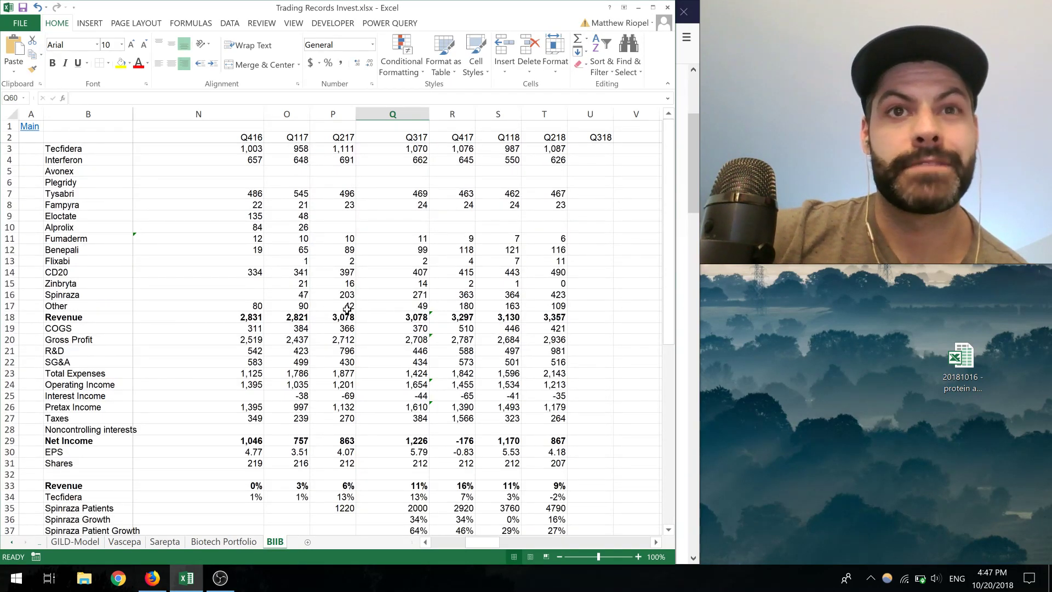
drag(489, 543, 514, 544)
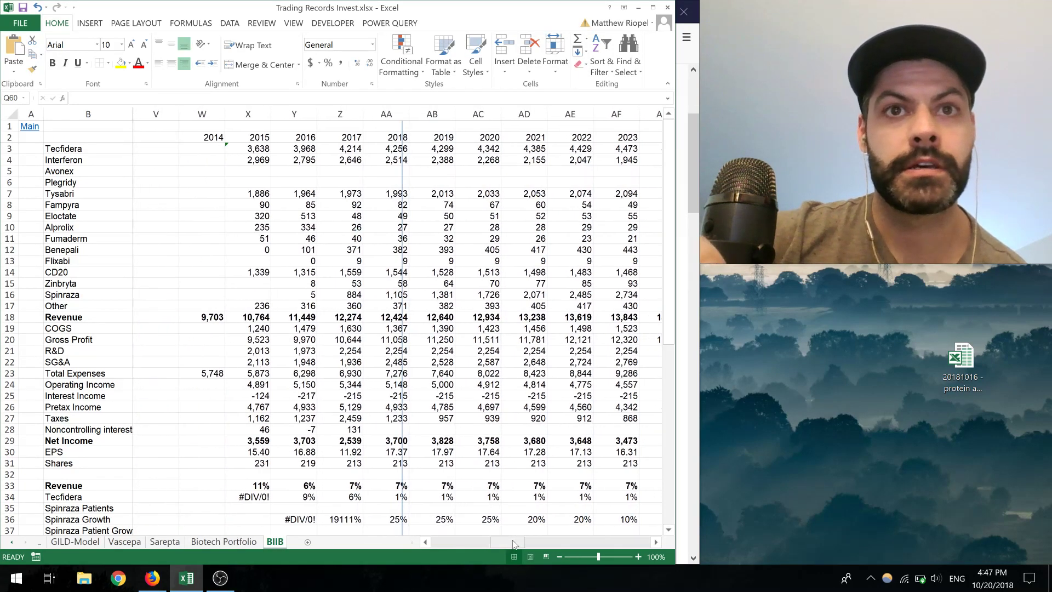
click(631, 542)
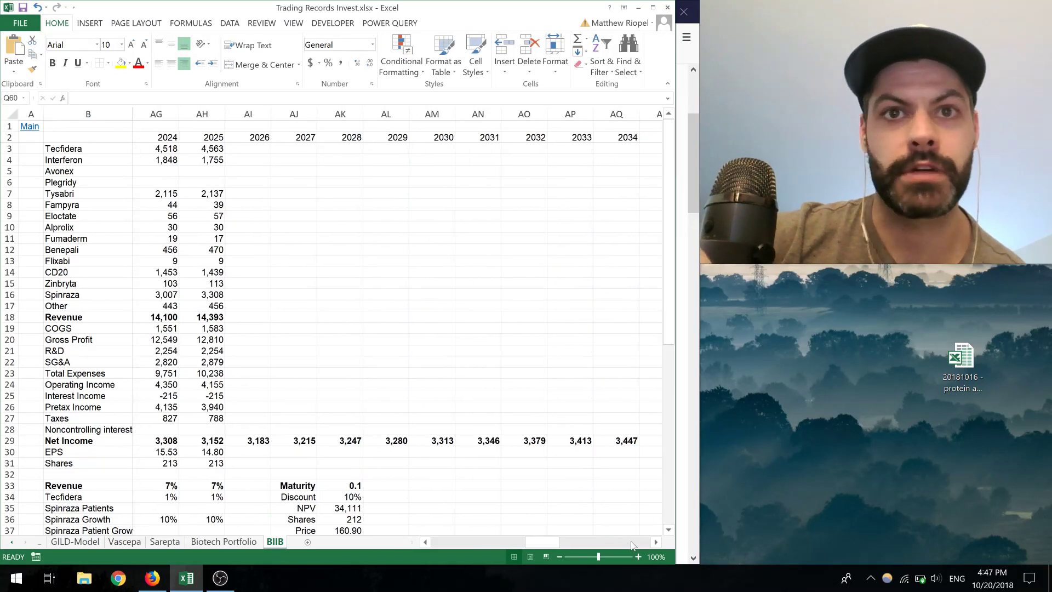
scroll(401, 473, down, 2)
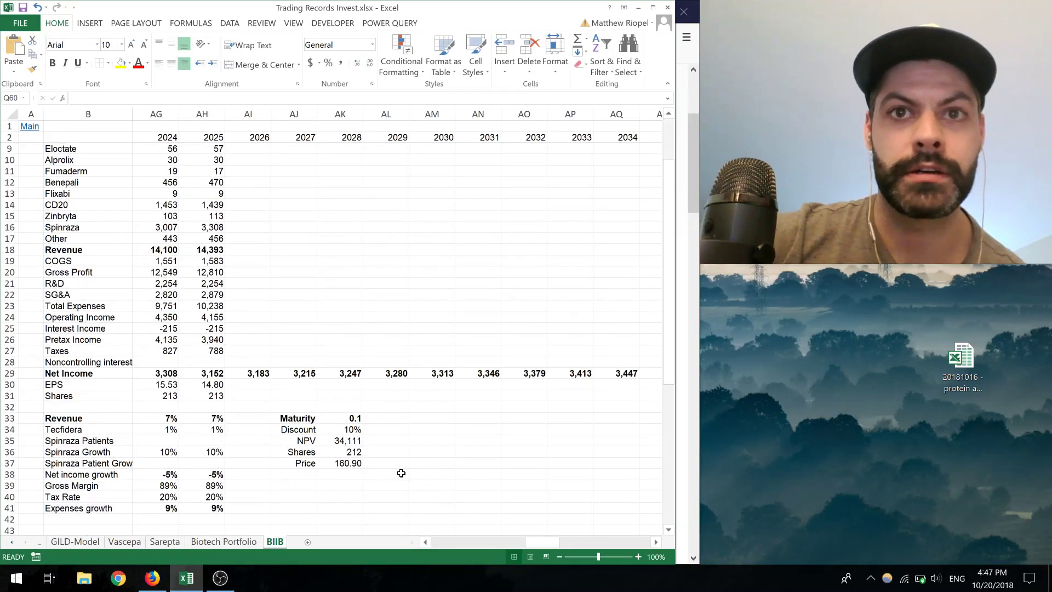
click(425, 543)
click(426, 542)
click(425, 543)
click(425, 542)
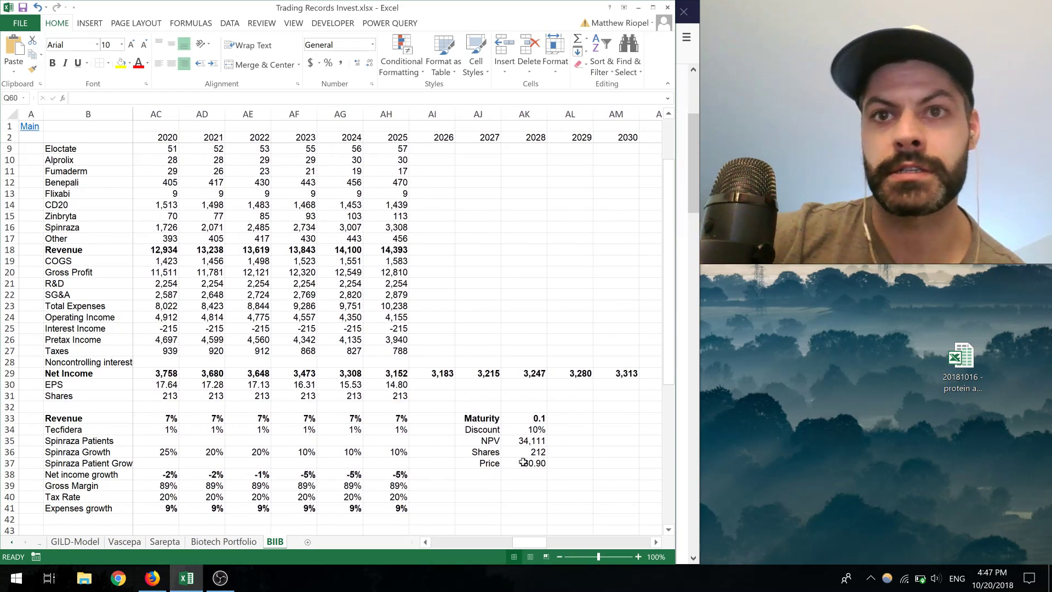
- Inspect the discount rate and the price per share formula in the valuation block
double_click(527, 431)
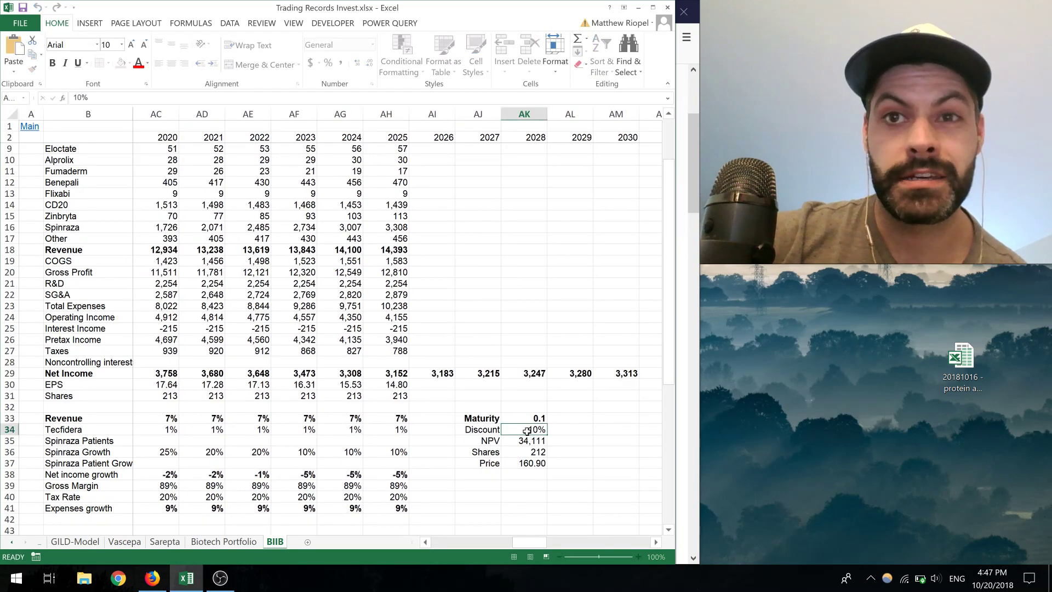
key(Return)
key(Return)
key(Return)
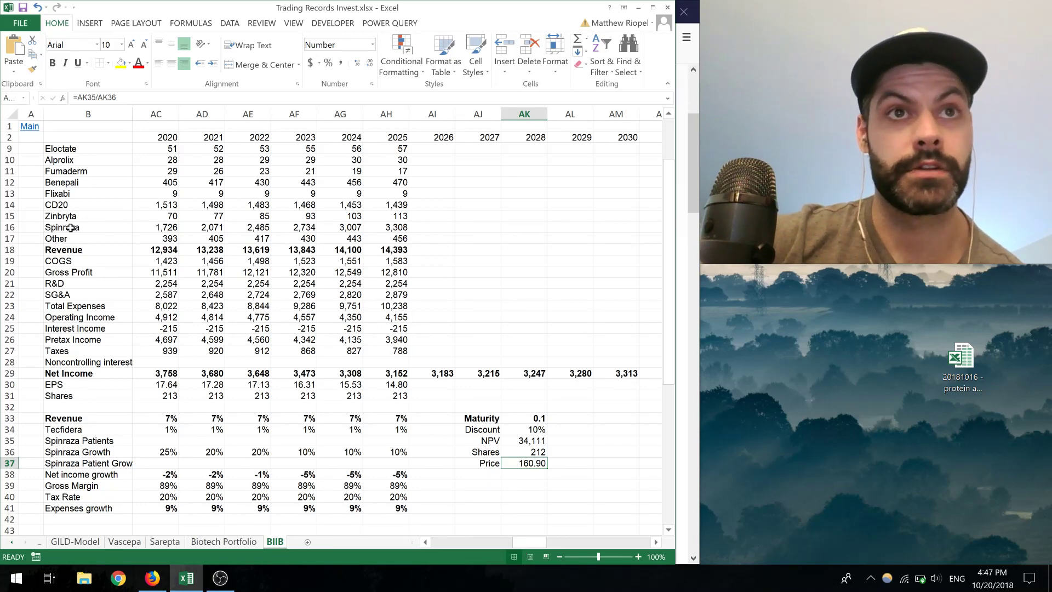
- Review the 2020 to 2025 product revenue, expense and income forecasts, including the Spinraza sales row
scroll(79, 144, up, 2)
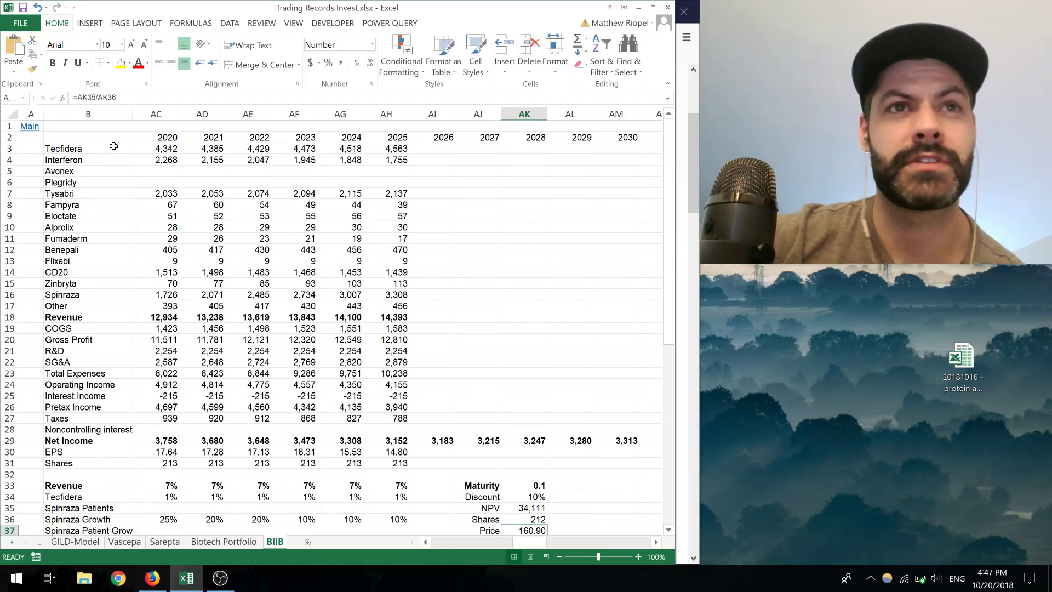
click(274, 304)
scroll(274, 304, down, 1)
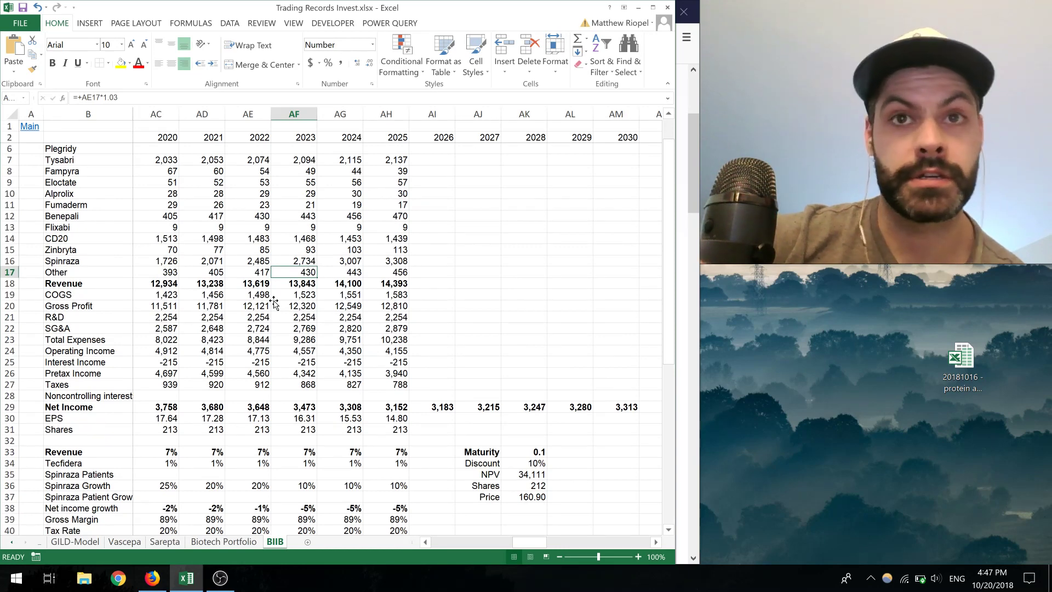
scroll(476, 365, down, 1)
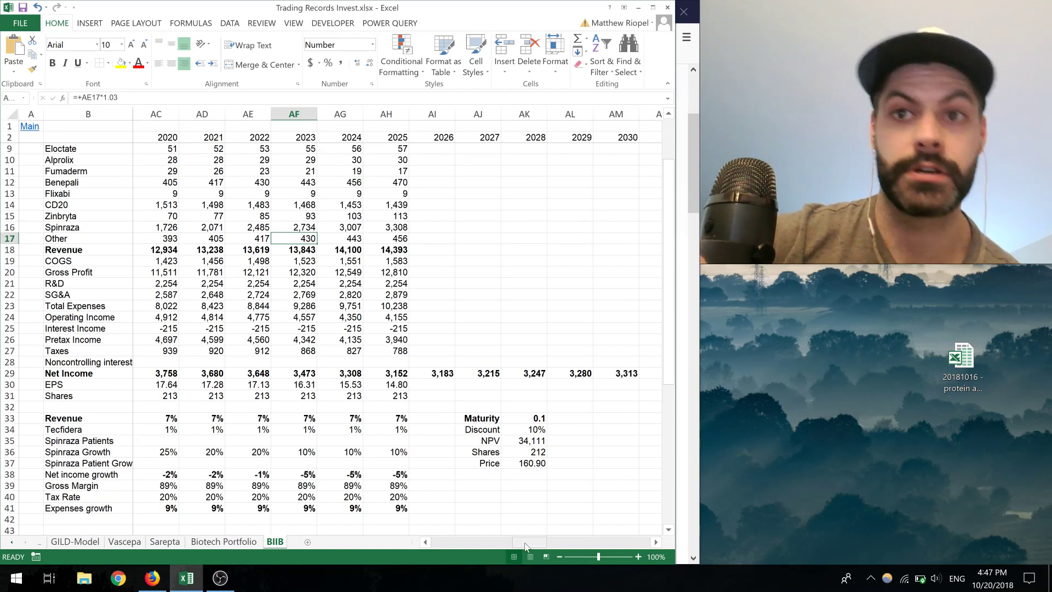
click(476, 292)
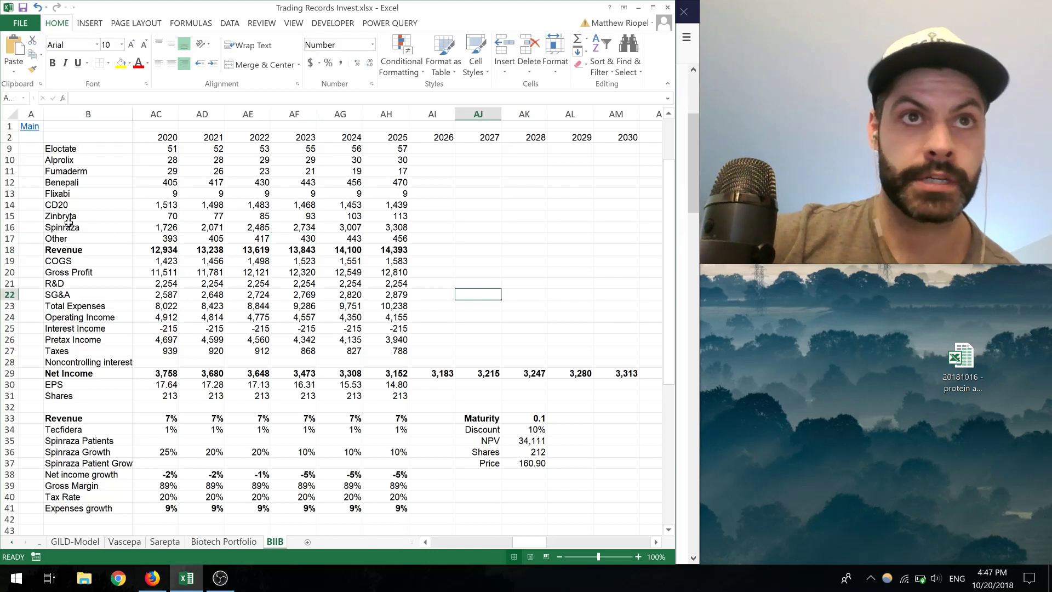
drag(74, 227, 220, 230)
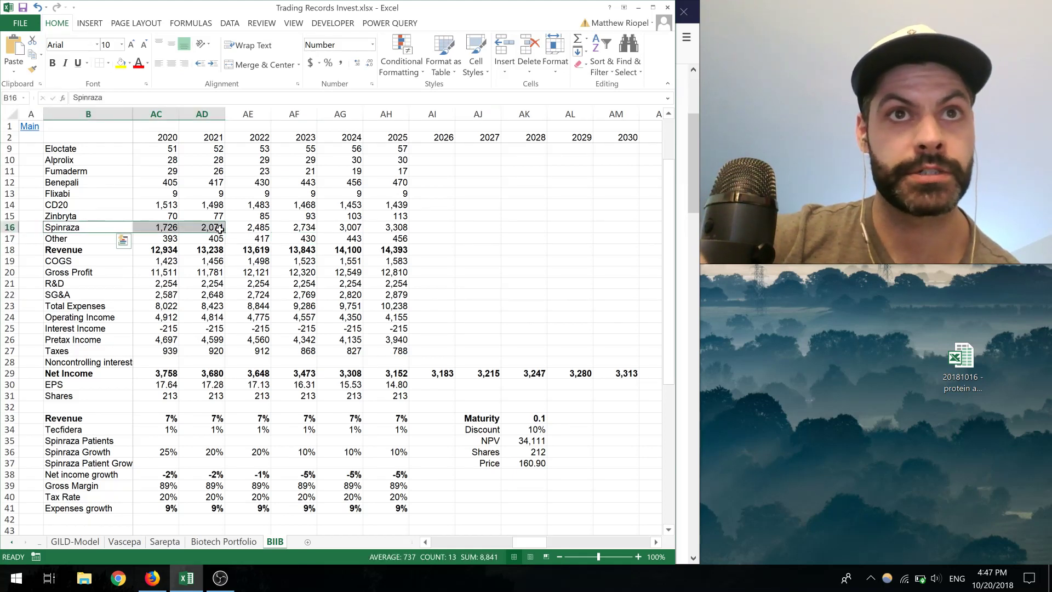
click(349, 293)
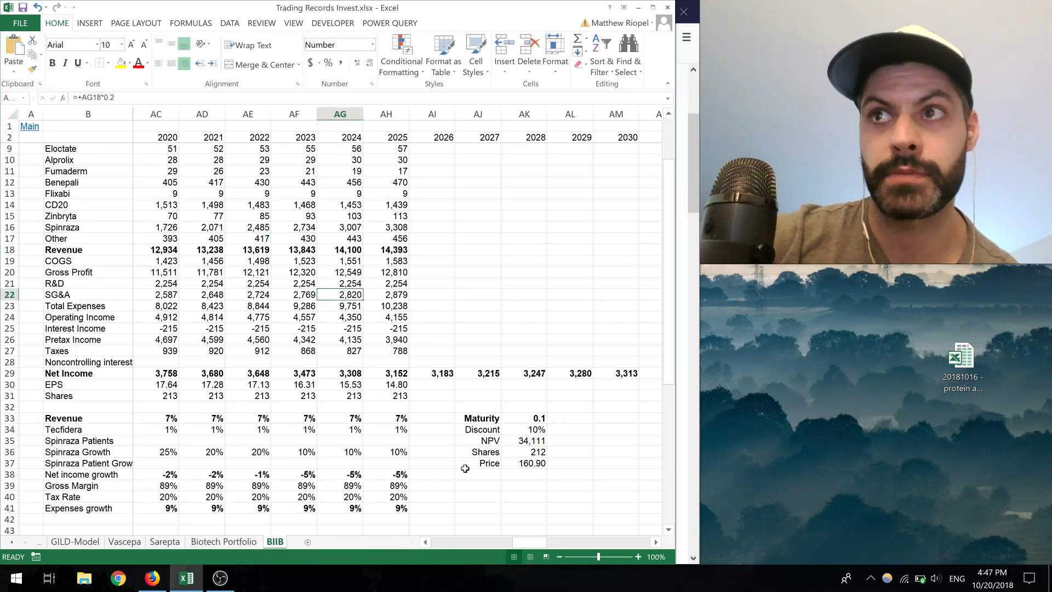
click(371, 327)
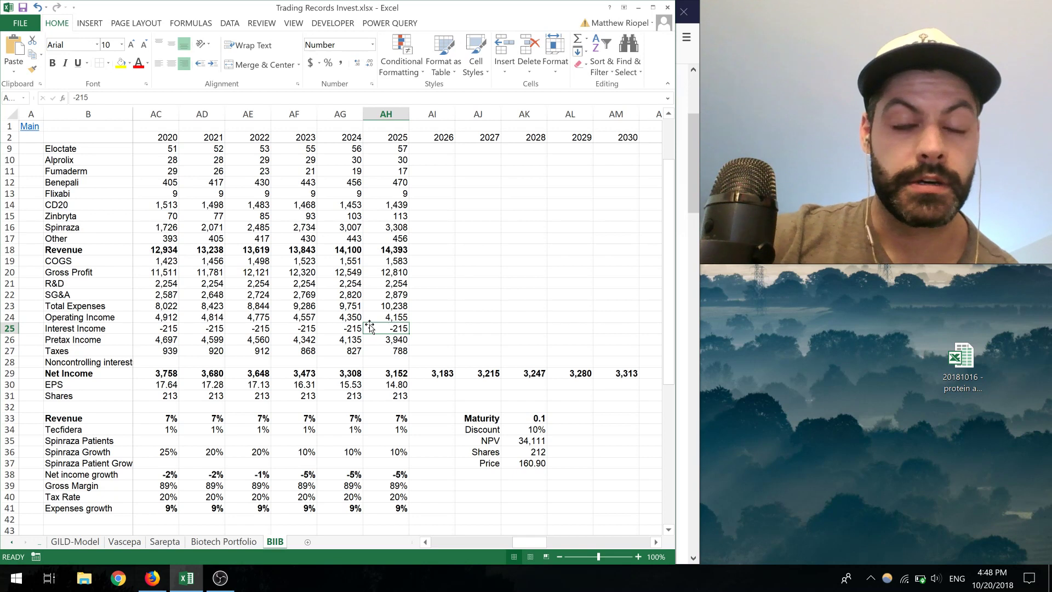
click(430, 348)
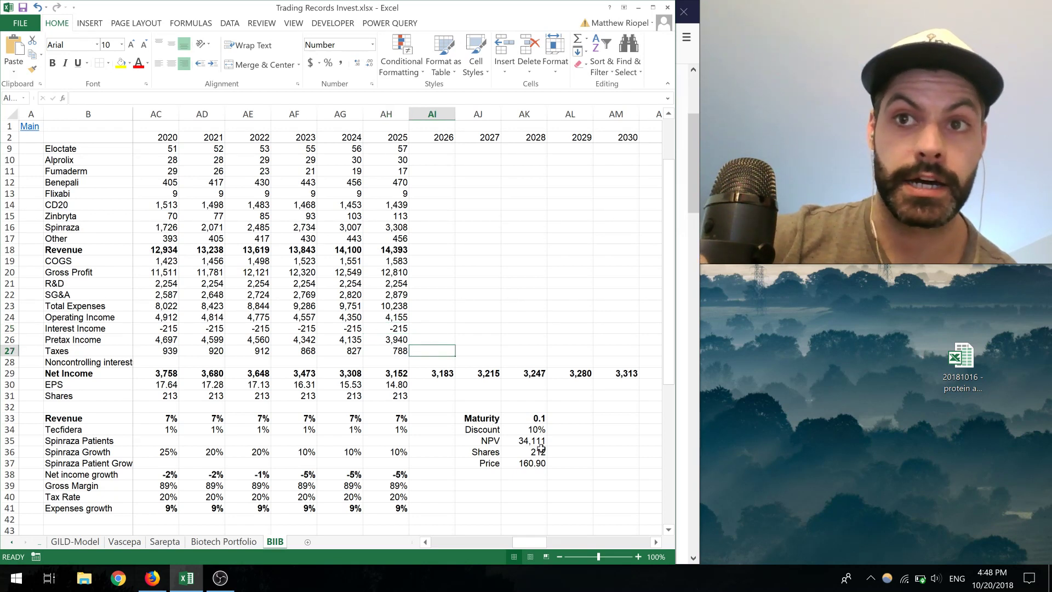
- Highlight the estimated price per share and its label in the valuation block
click(534, 463)
shift+click(490, 460)
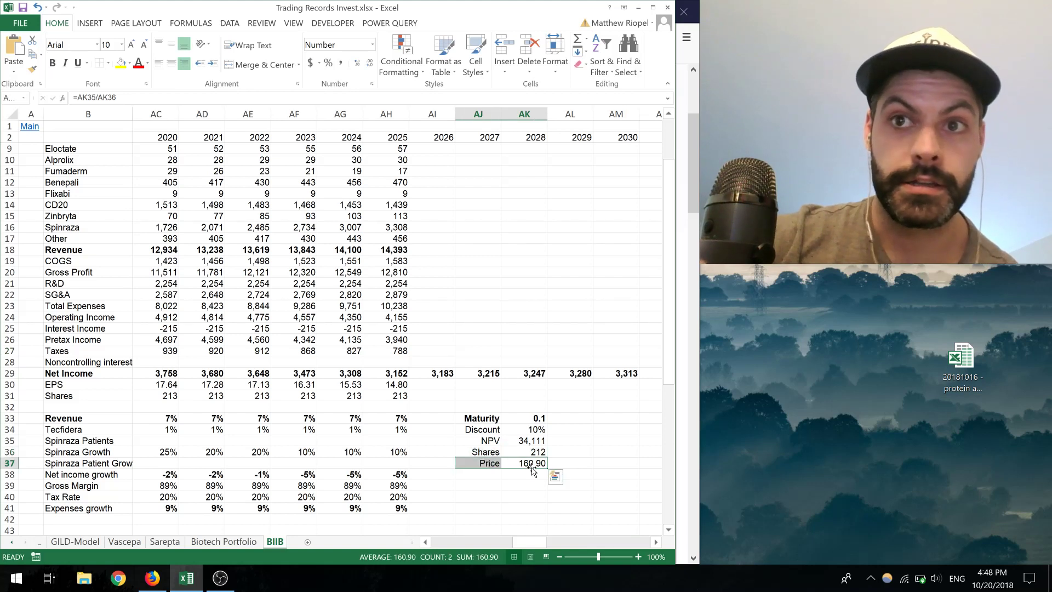
click(539, 462)
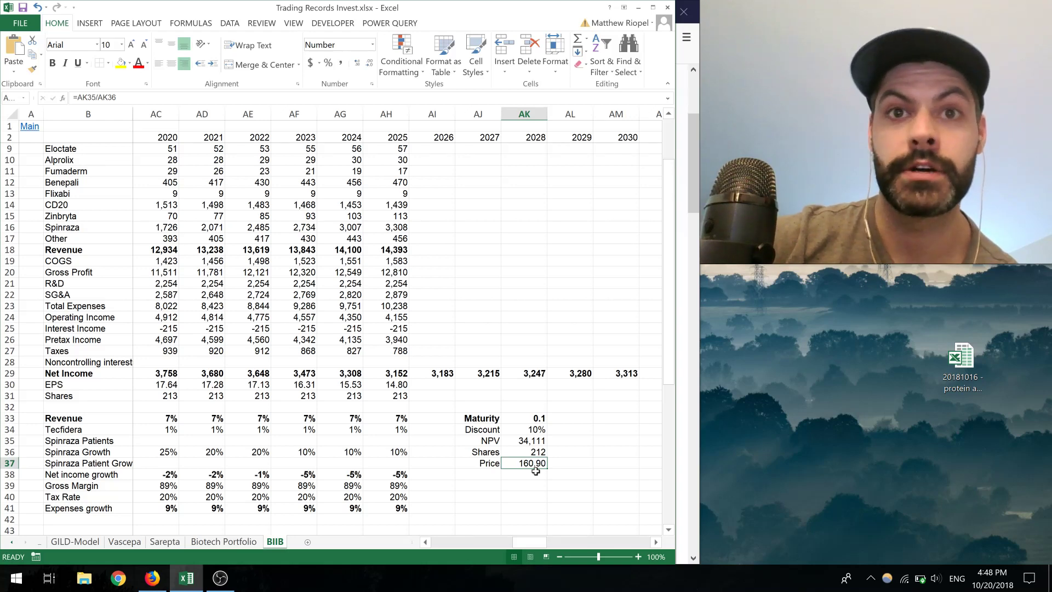
- Return to the quarterly columns and examine the Apoe4+ table for the 10mg/kg biweekly dose at 18 months
drag(493, 546, 434, 551)
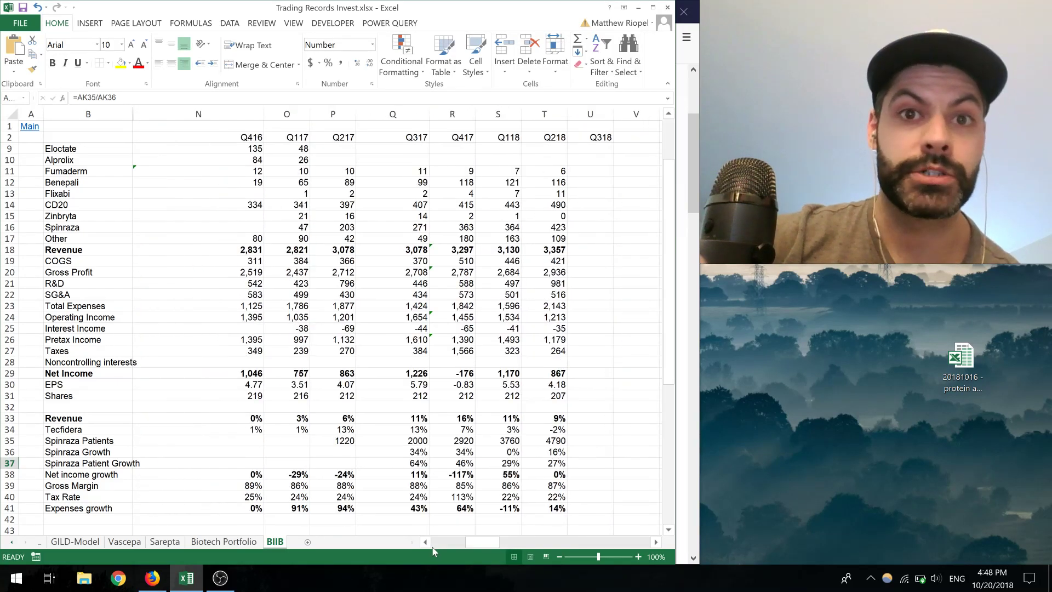
click(417, 463)
scroll(404, 477, down, 6)
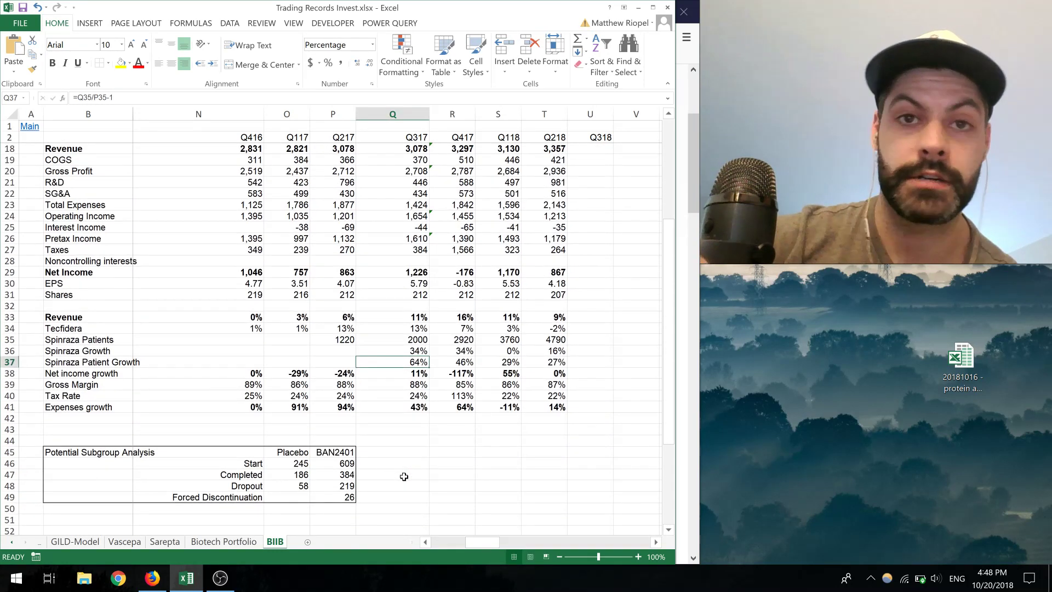
scroll(403, 477, down, 1)
mouse_move(405, 475)
mouse_down()
mouse_move(58, 323)
mouse_move(399, 460)
mouse_move(404, 475)
mouse_up()
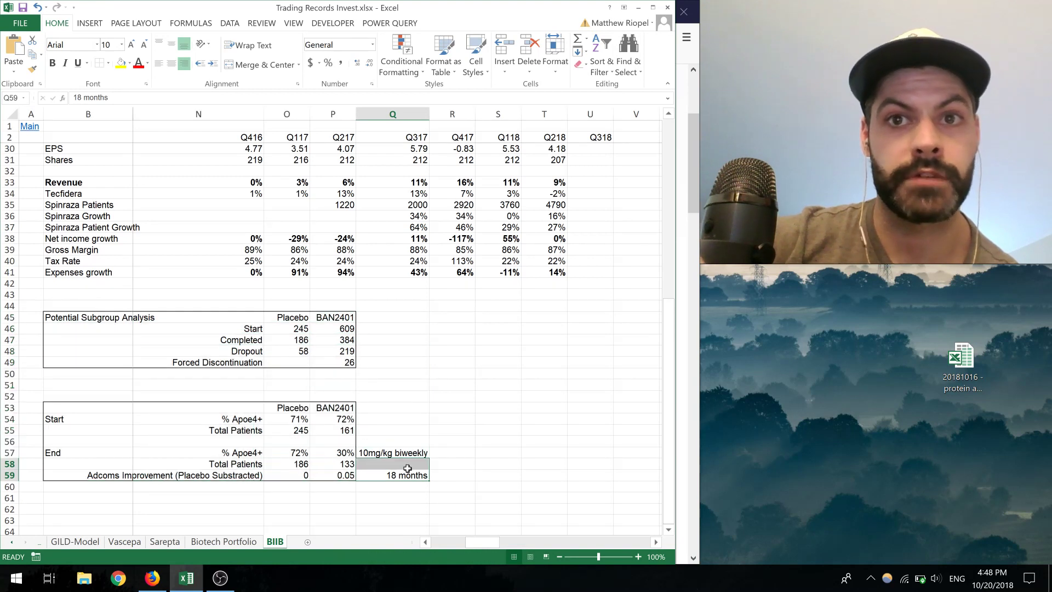
- Examine the BAN2401 end-of-study Apoe4+ share, patient total and Adcoms improvement against the 18 months note
click(404, 488)
click(346, 486)
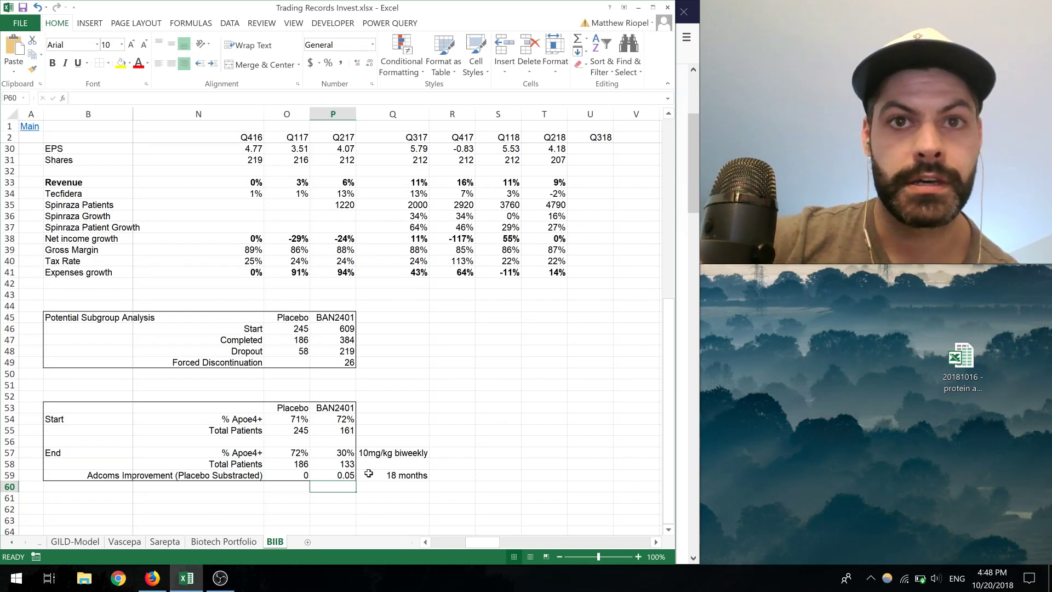
click(403, 465)
drag(349, 452, 351, 474)
click(378, 473)
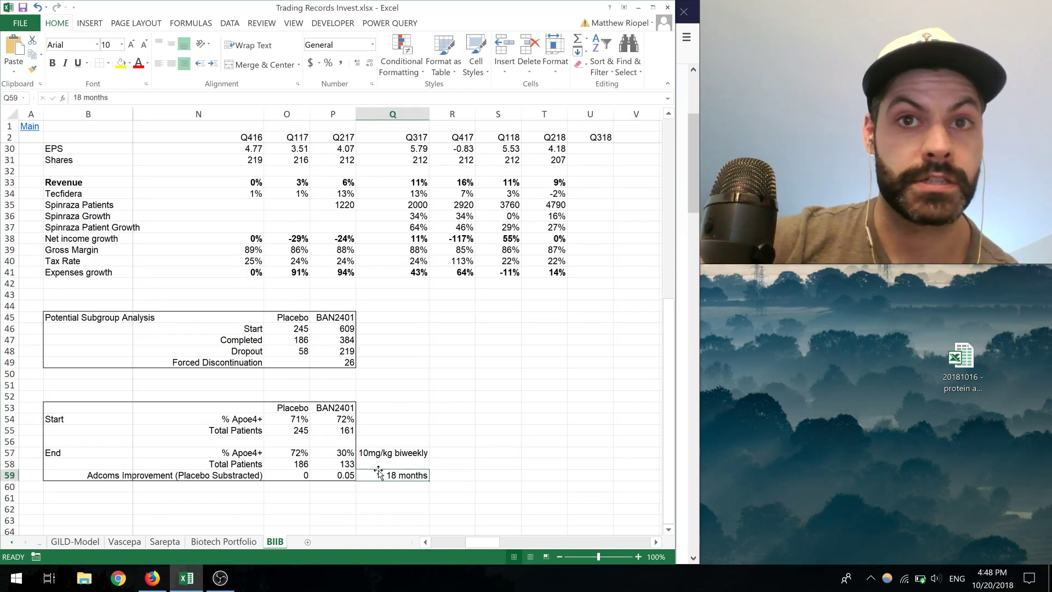
click(336, 452)
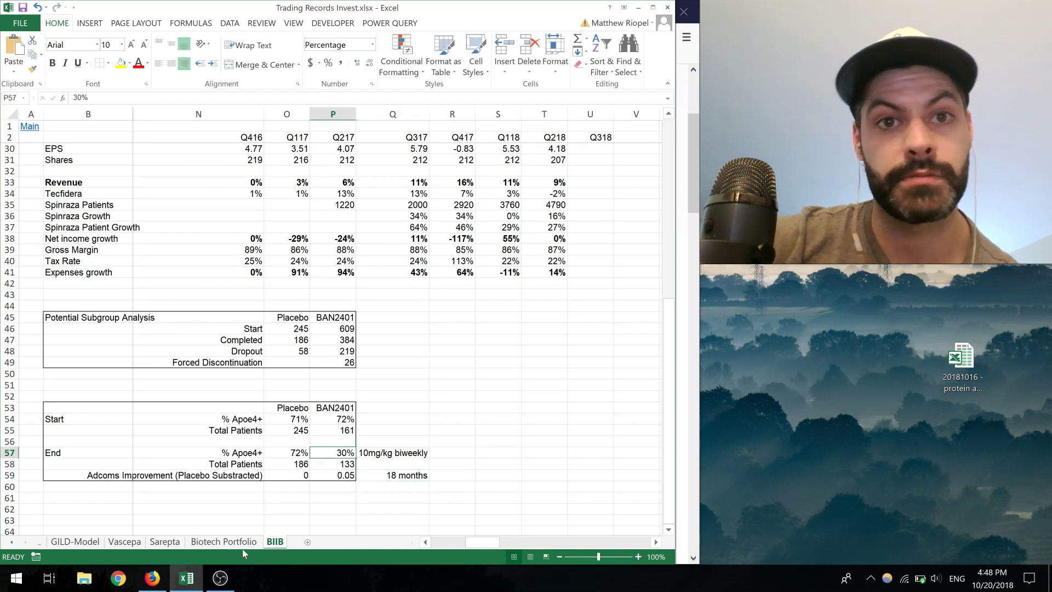
- Open the Biotech Portfolio sheet at its latest weekly columns and widen the window to review the P/L column and YTD P/L chart
click(225, 542)
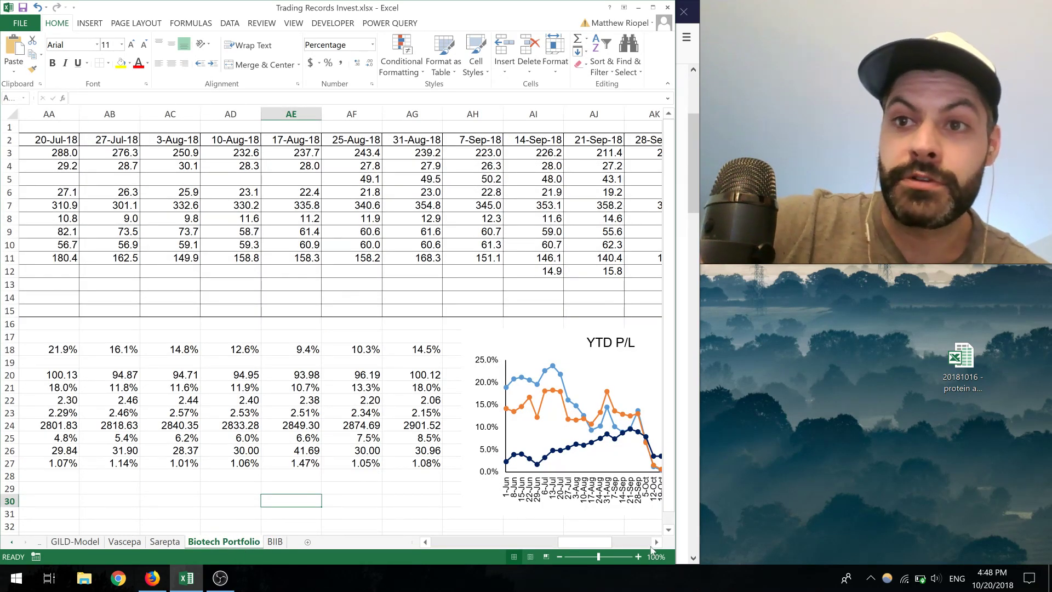
drag(655, 546, 654, 546)
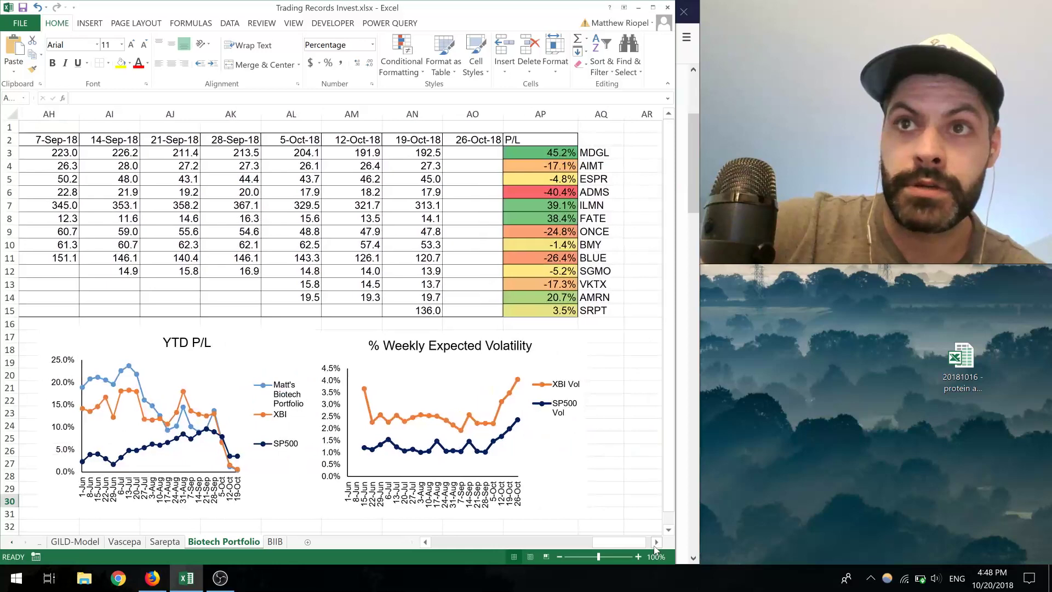
click(425, 542)
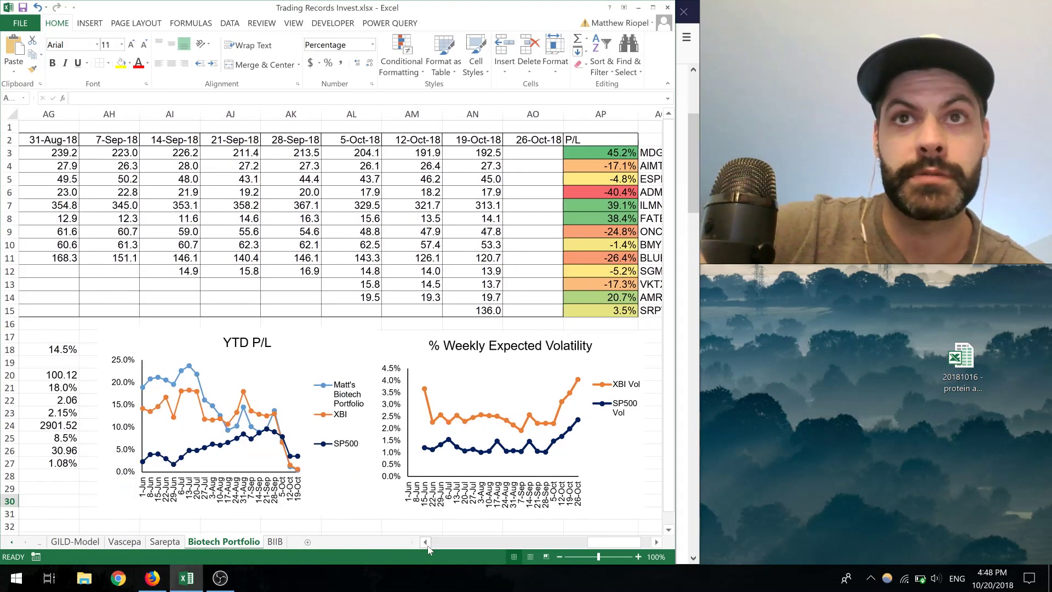
click(655, 543)
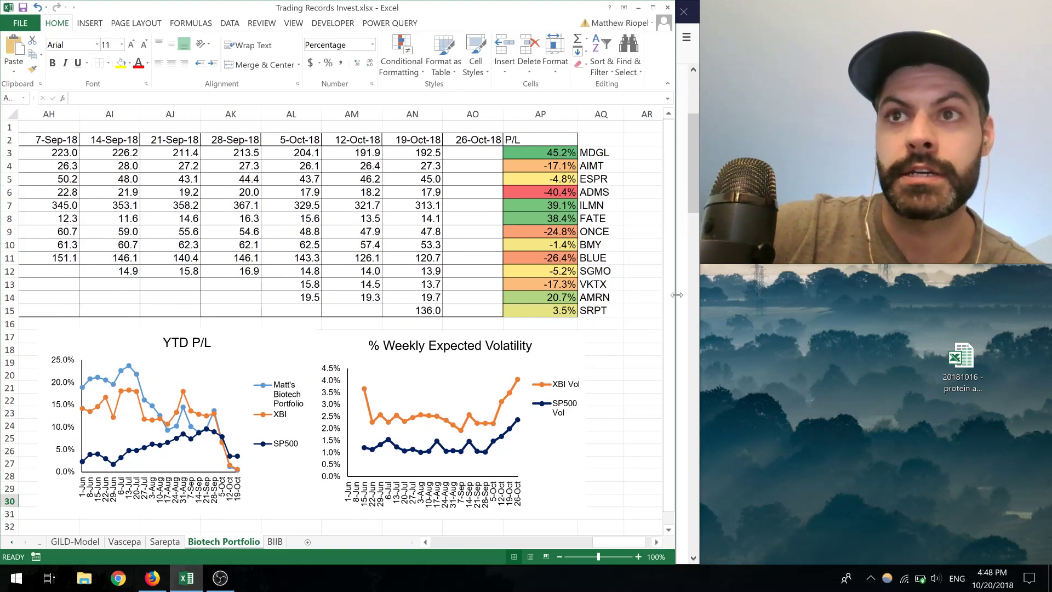
drag(677, 295, 712, 313)
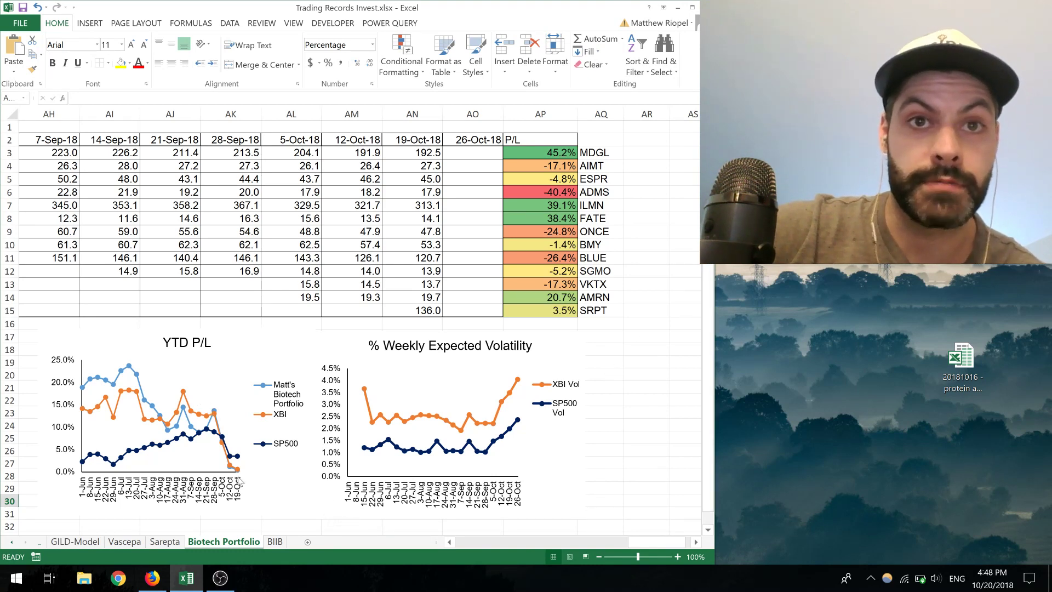
mouse_move(238, 471)
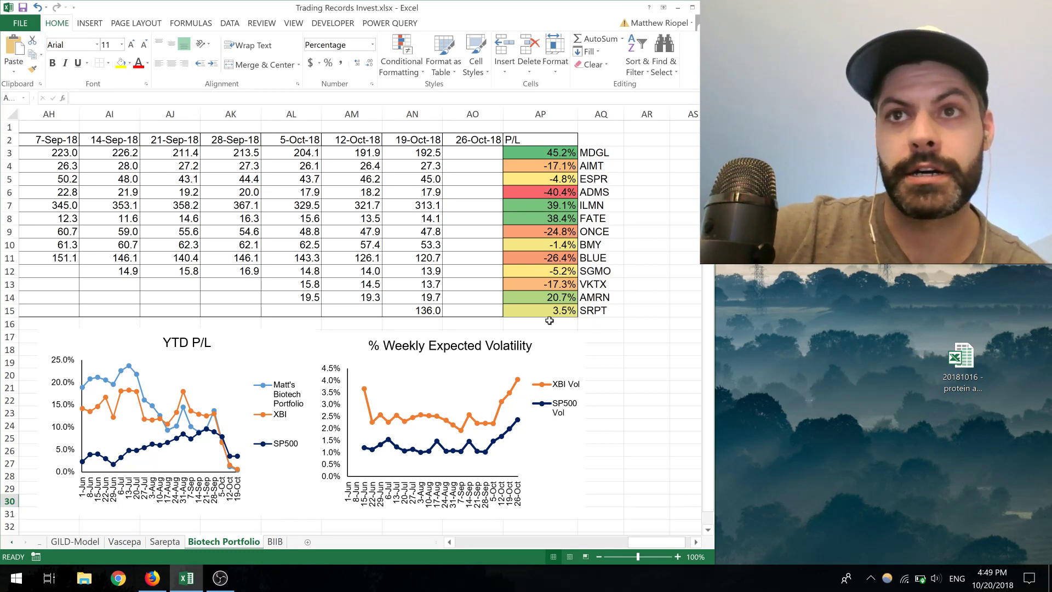
- Review the 19-Oct-18 prices and P/L entries for the SRPT, AMRN and VKTX holdings
drag(506, 313, 408, 313)
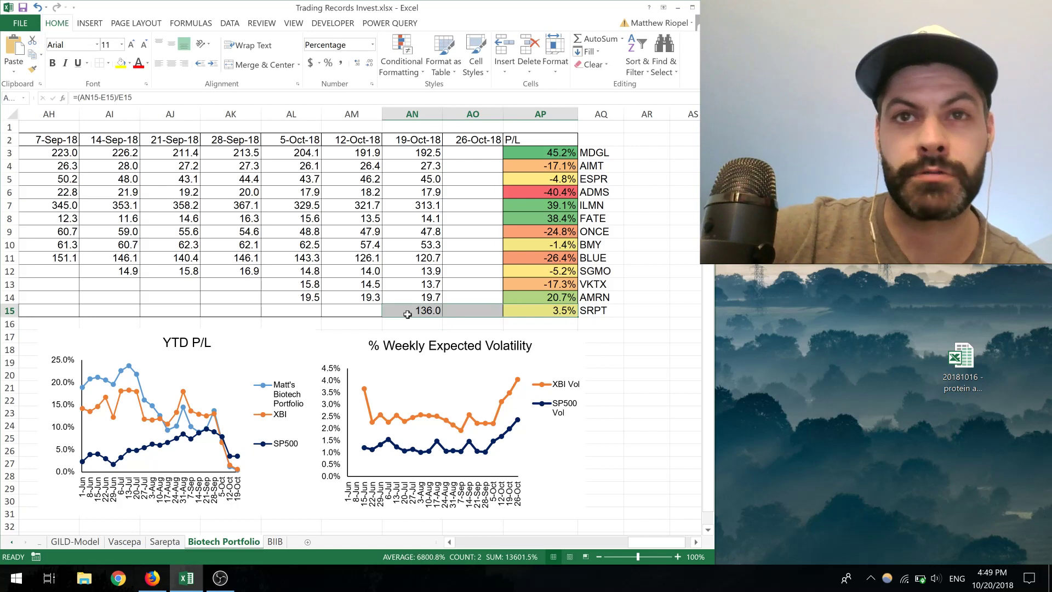
drag(605, 311, 423, 317)
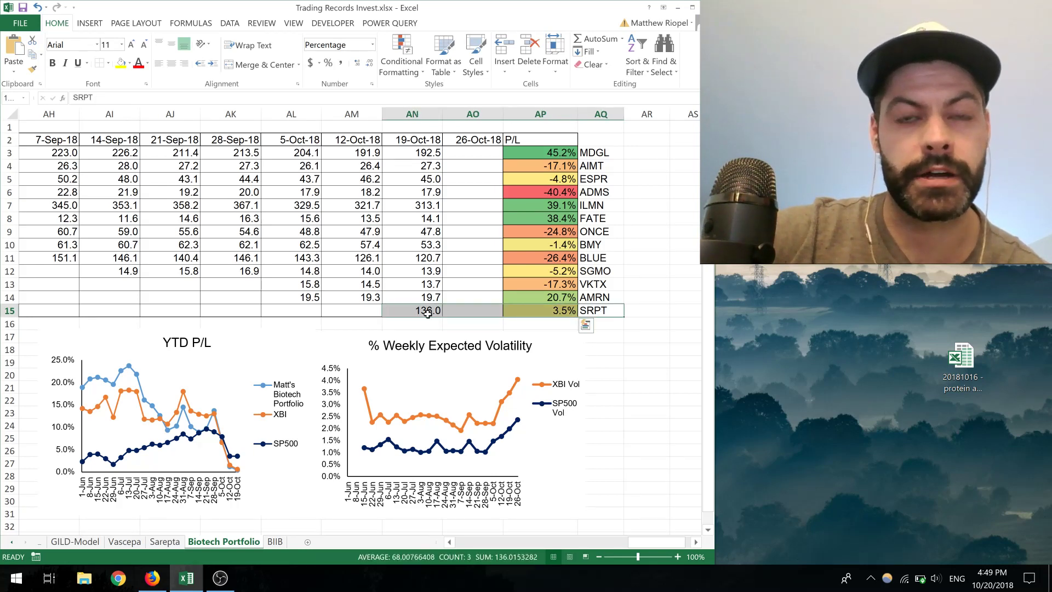
click(392, 313)
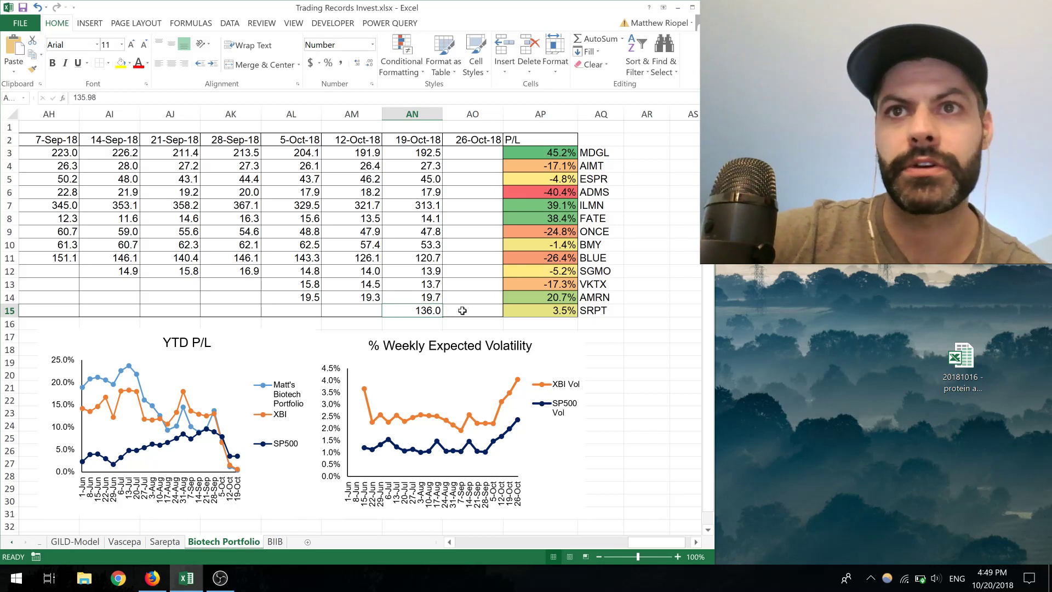
click(432, 299)
drag(433, 300, 616, 299)
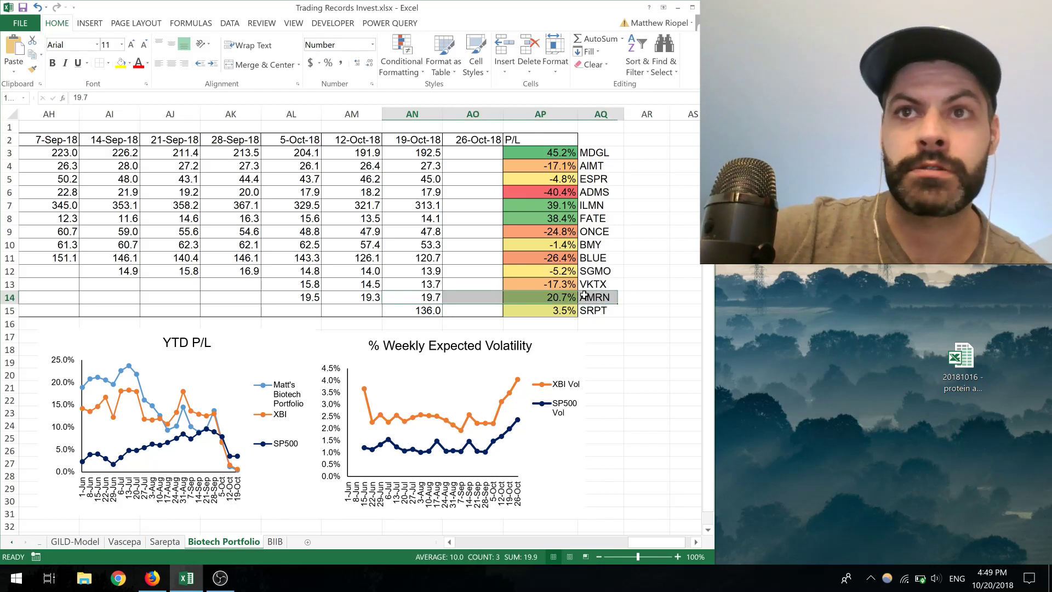
click(404, 300)
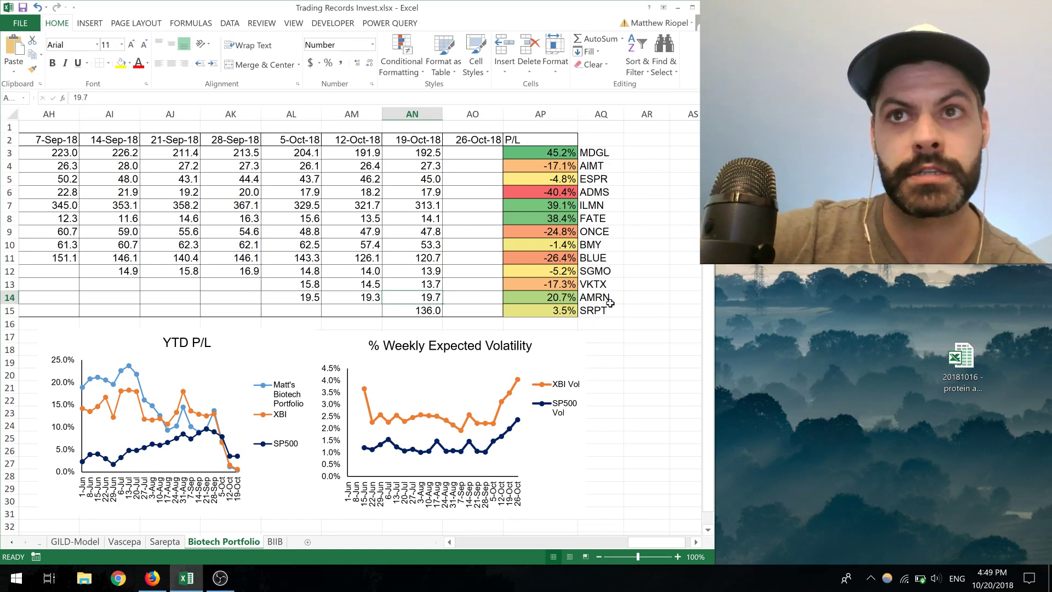
drag(598, 284, 406, 290)
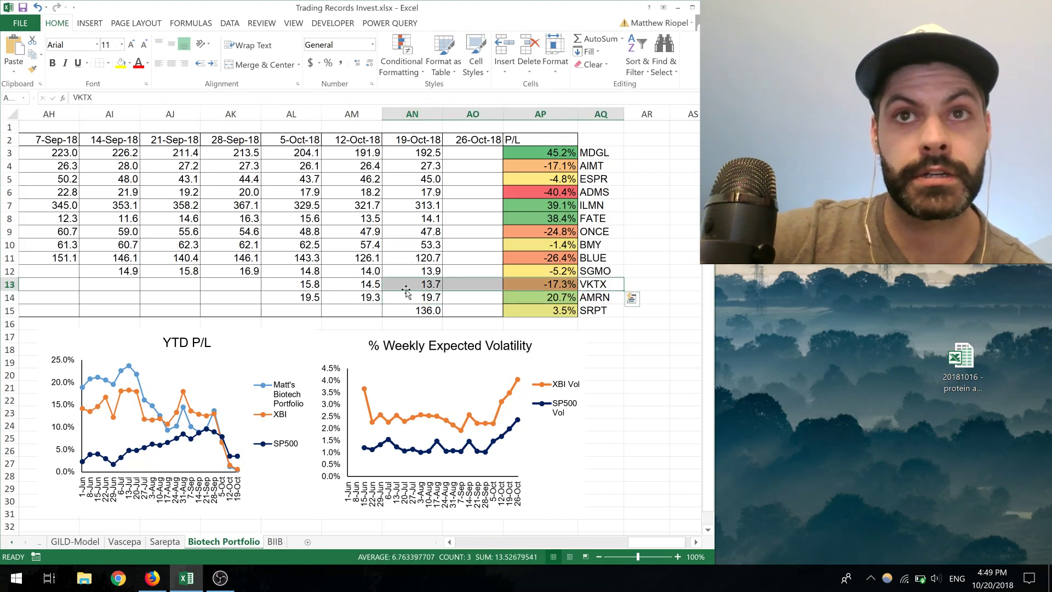
click(407, 289)
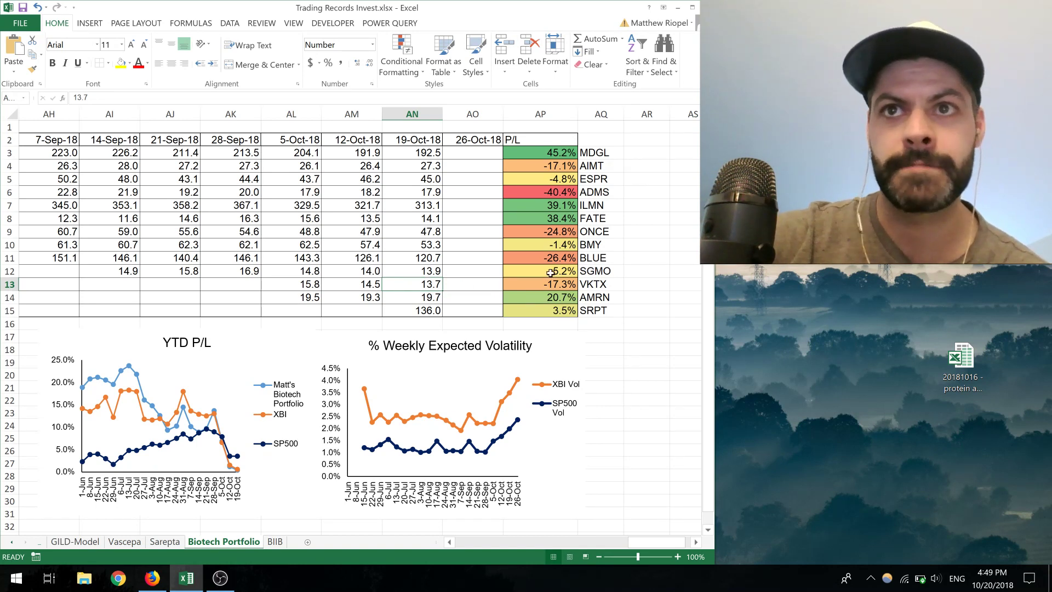
- Highlight the tickers and P/L entries of the BLUE, ONCE and ADMS holdings in turn
drag(592, 259, 496, 263)
drag(589, 232, 493, 234)
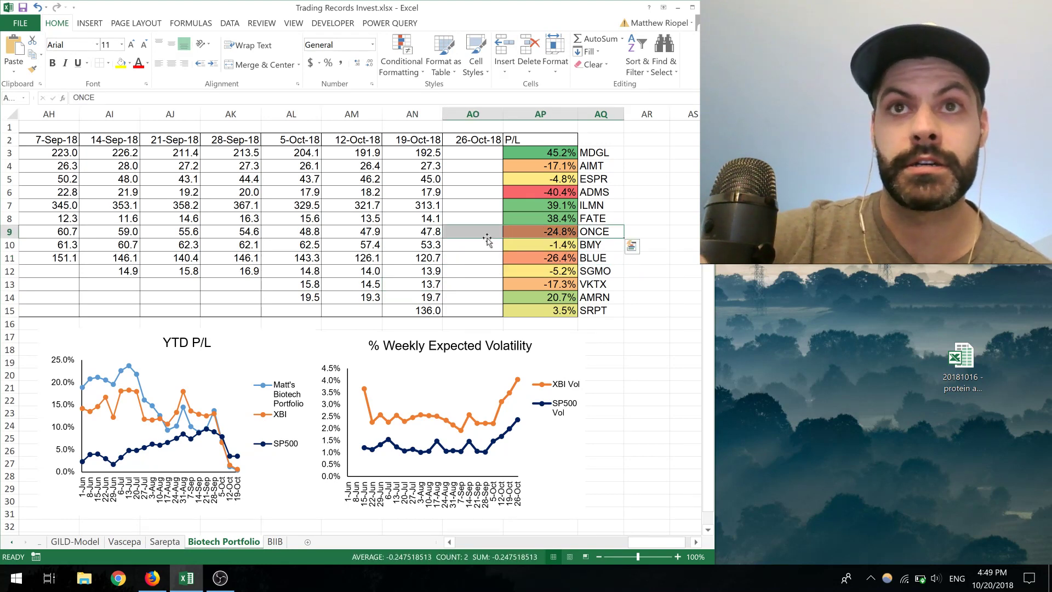
drag(602, 192, 536, 193)
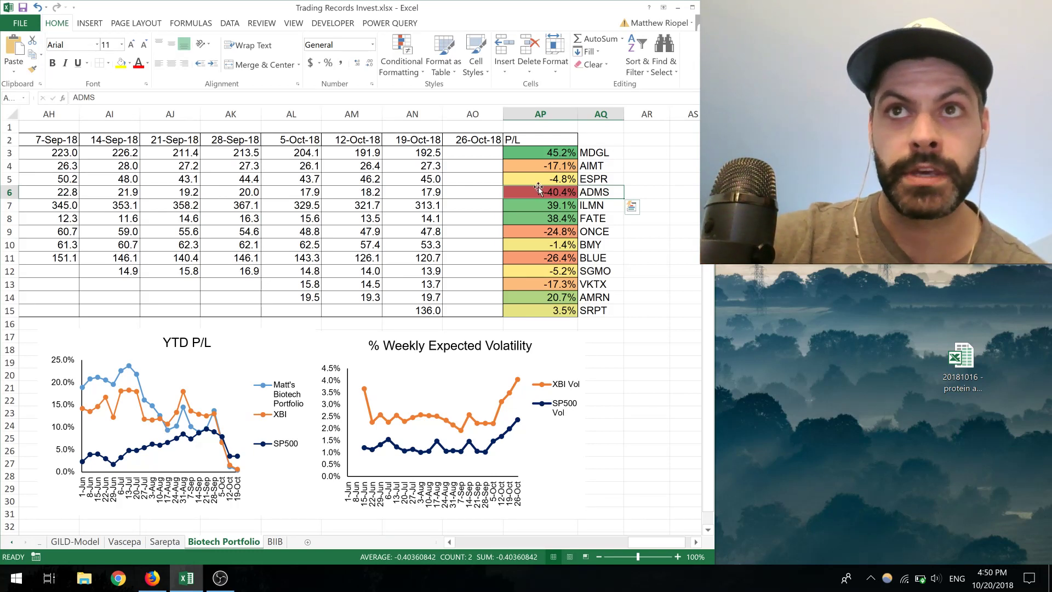
- Review the ESPR holding's row from its 19-Oct-18 price onward and inspect its P/L formula
click(591, 181)
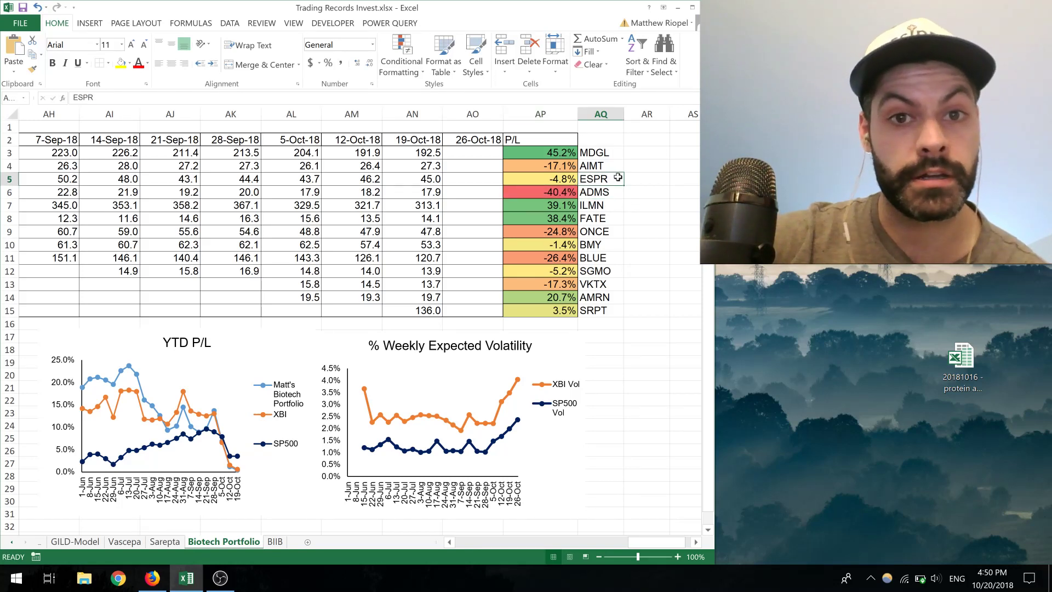
drag(412, 179, 655, 179)
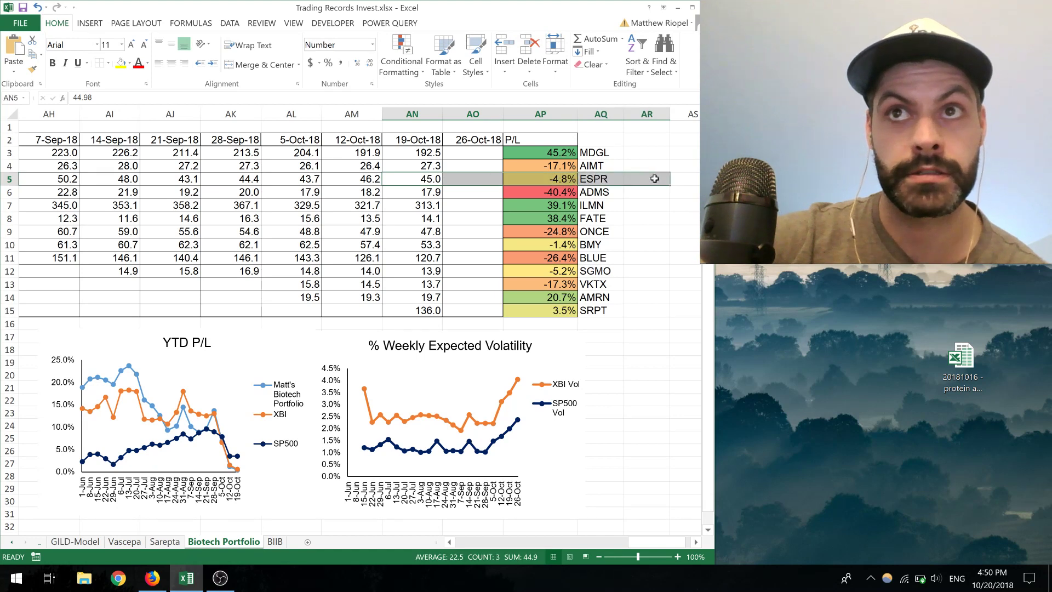
click(536, 181)
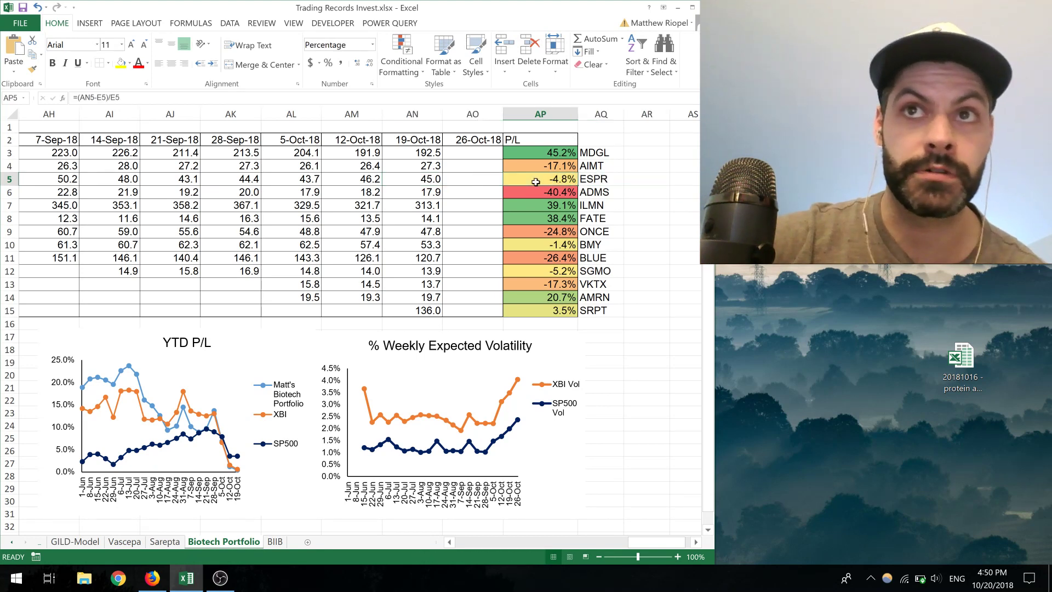